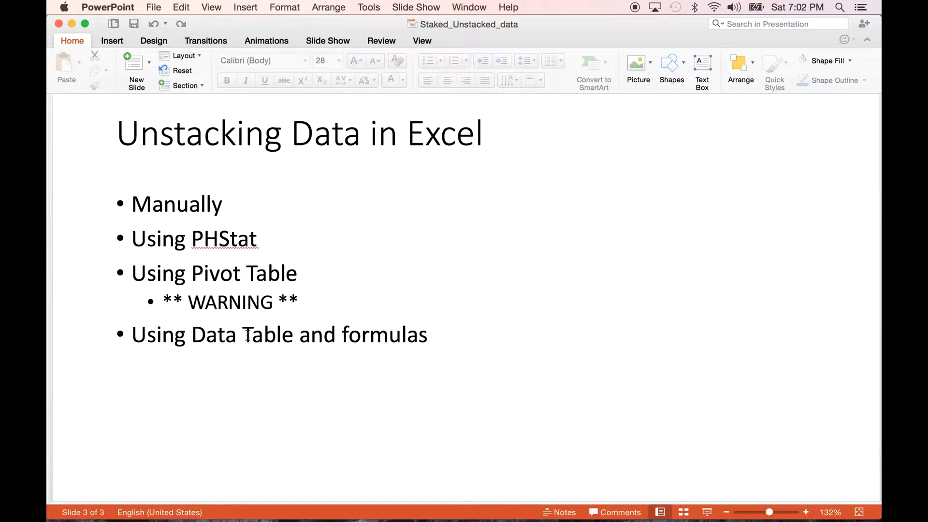
- Switch from the PowerPoint slide to the HOMES.xlsx workbook in Excel
left_click(716, 510)
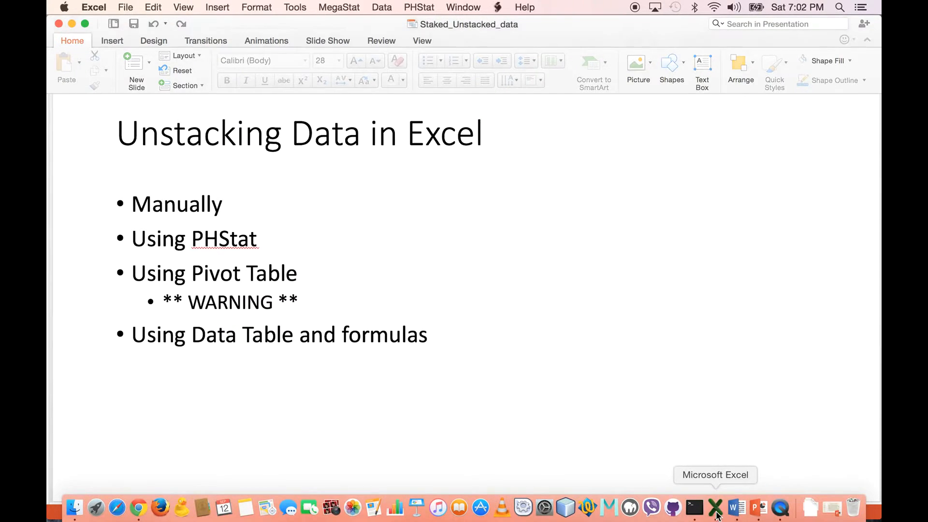
key("ctrl+Left")
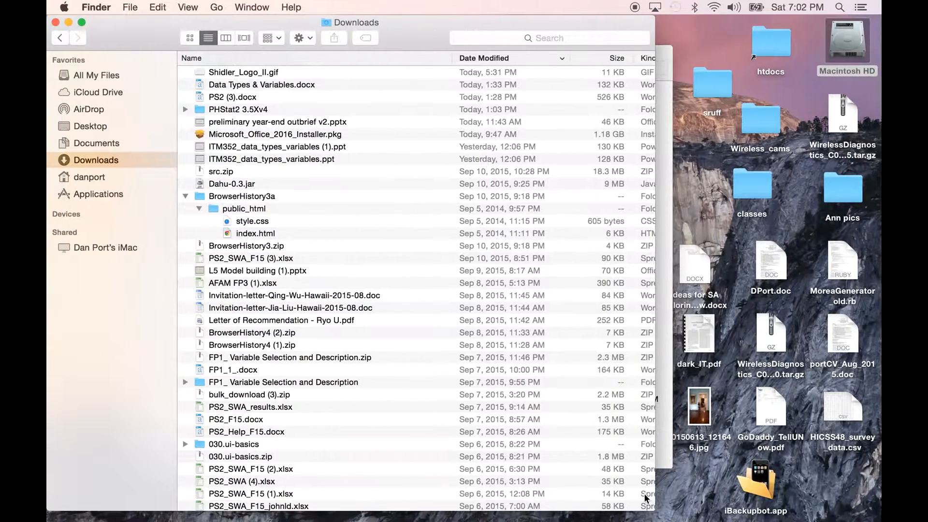
left_click(718, 517)
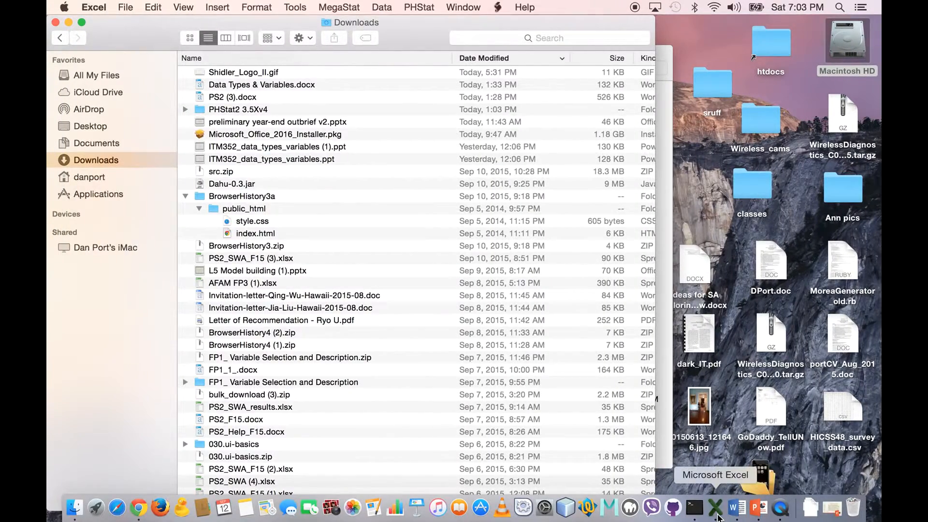
key("ctrl+Right")
left_click(717, 515)
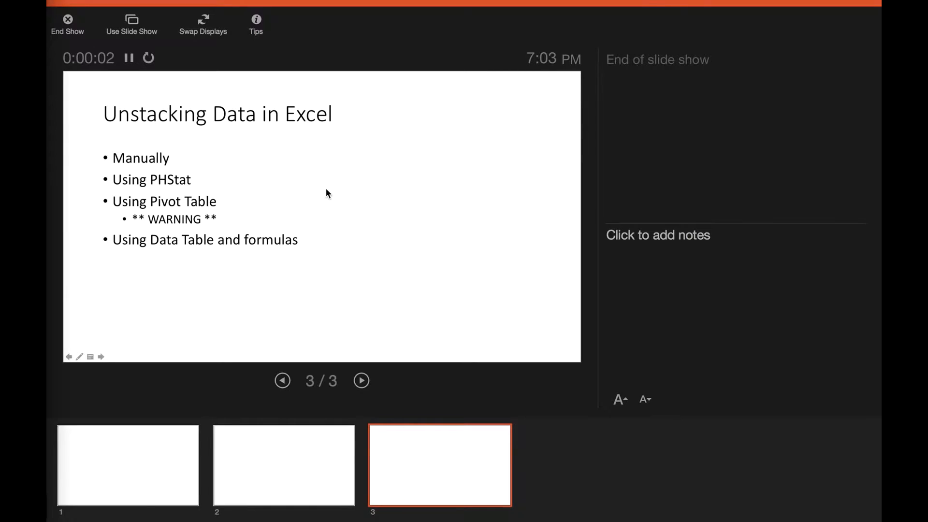
key("Escape")
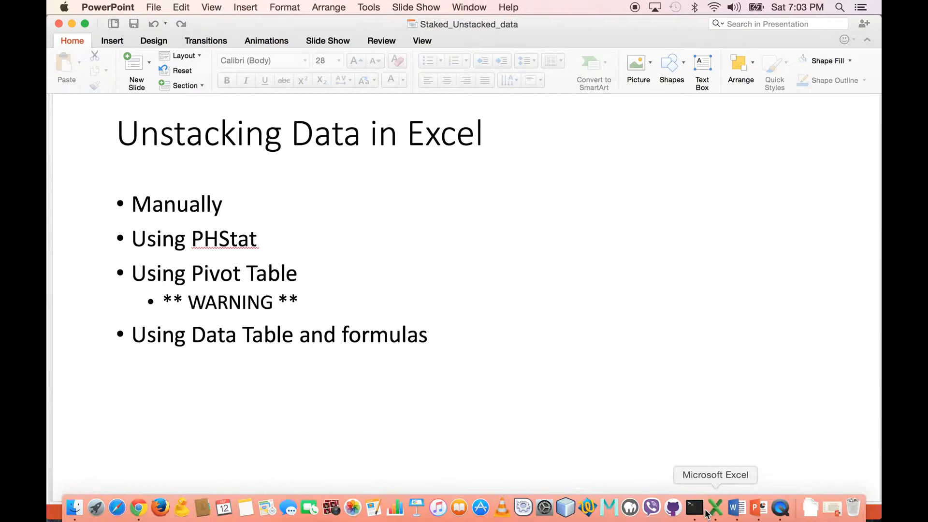
left_click(710, 516)
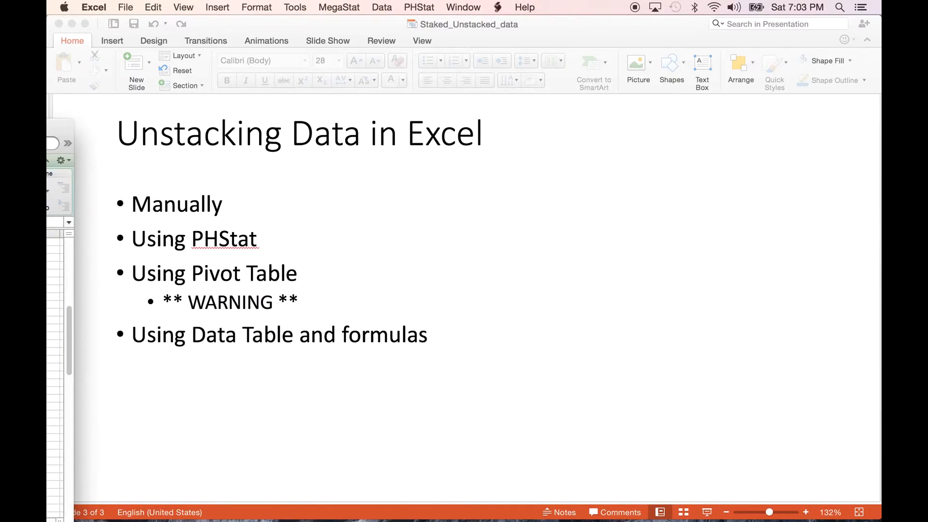
- Move the HOMES.xlsx window beside the slide's bullet list and narrow it so the slide text stays readable
left_click_drag(46, 130, 648, 89)
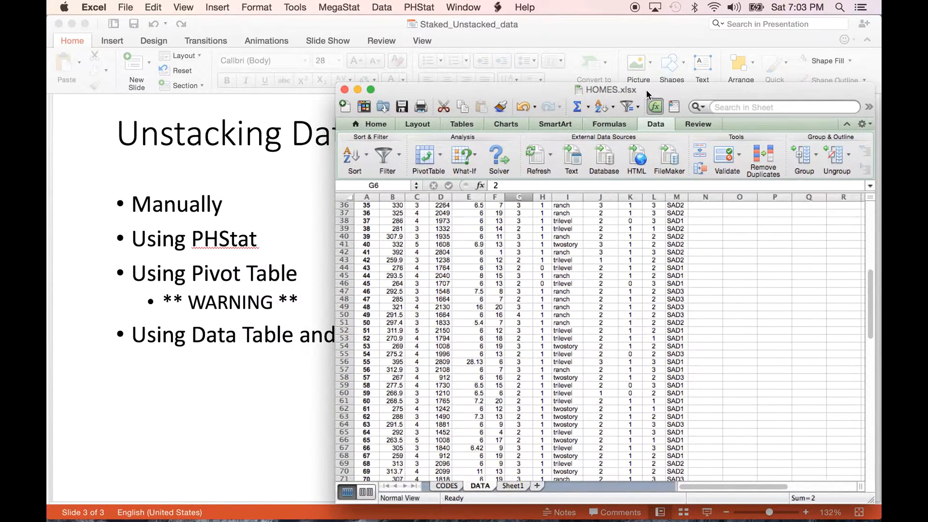
left_click_drag(334, 502, 494, 498)
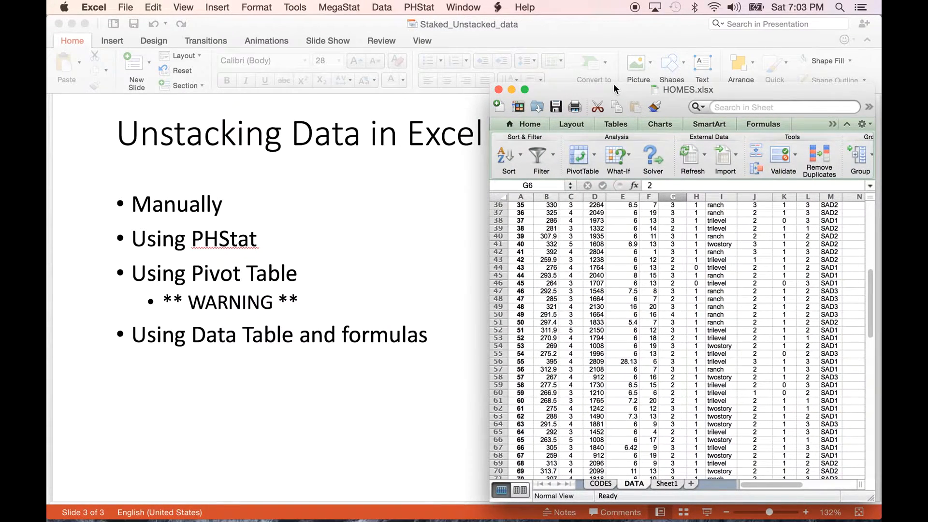
left_click_drag(615, 85, 609, 81)
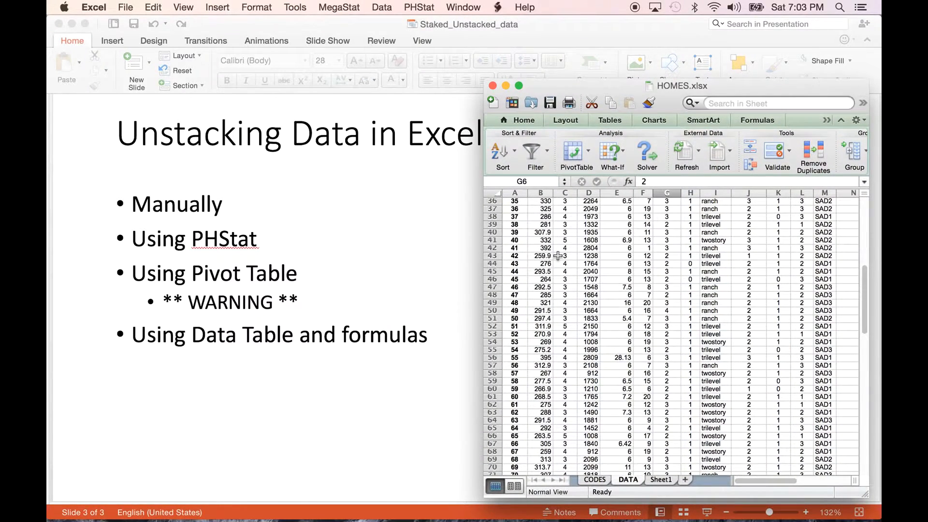
- Highlight the PRICE column and the STYLE column of the DATA sheet to point out the variables to unstack
scroll(558, 255, "up", 10)
left_click(539, 190)
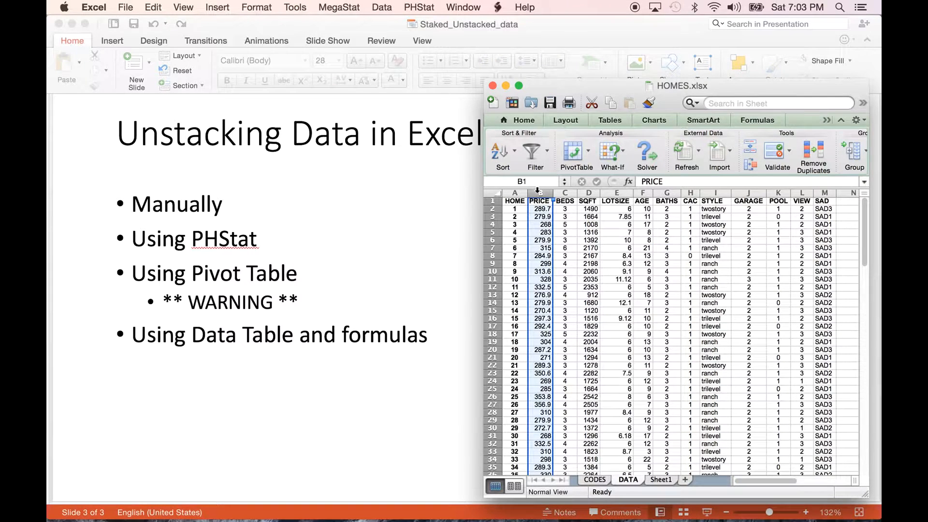
left_click(716, 193)
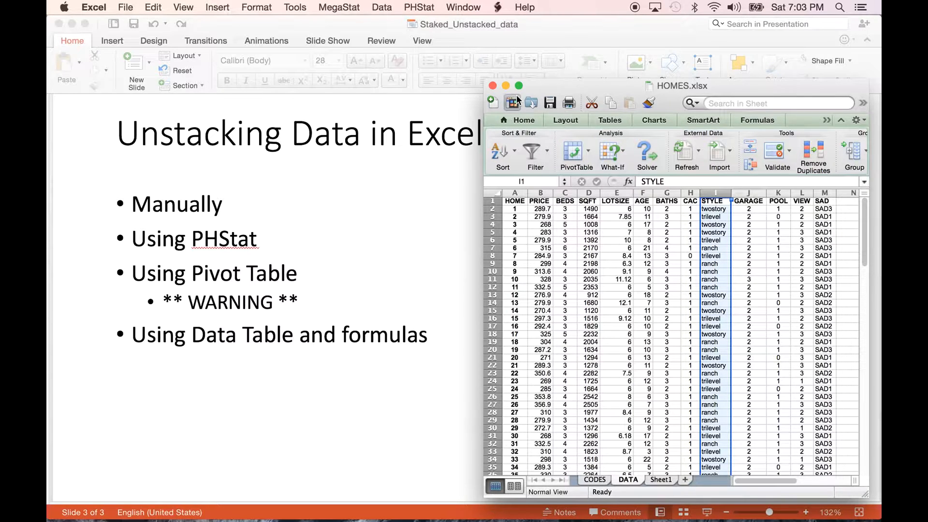
- Widen the HOMES.xlsx window so more commands fit, and show the data commands
left_click(504, 120)
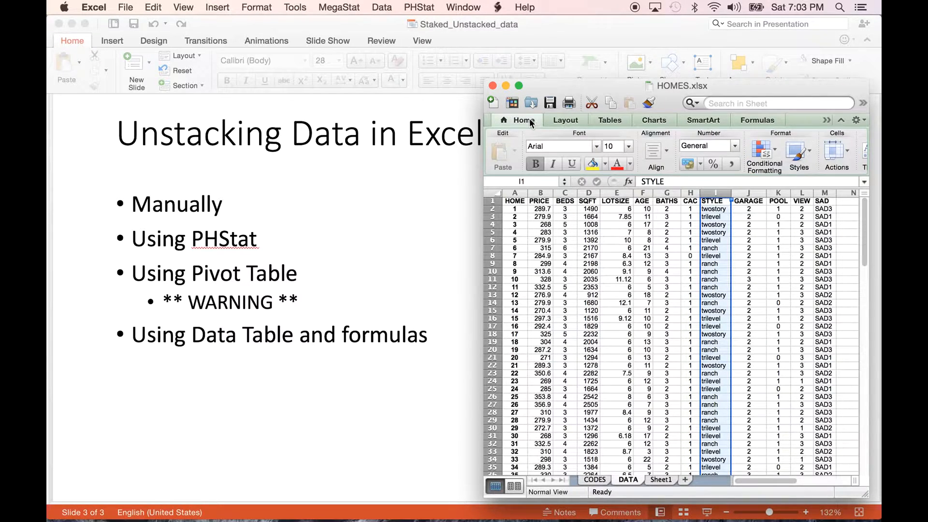
left_click(530, 121)
left_click(527, 121)
left_click_drag(484, 112, 409, 113)
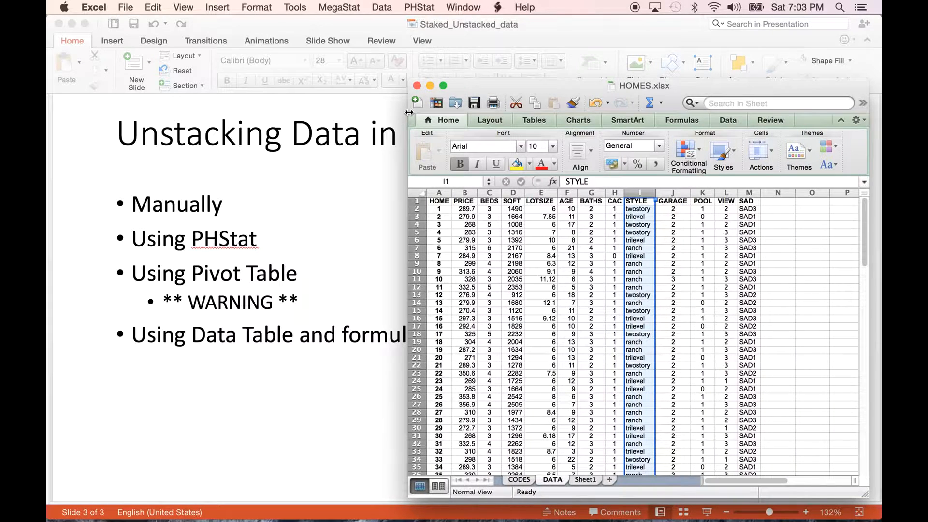
left_click(727, 120)
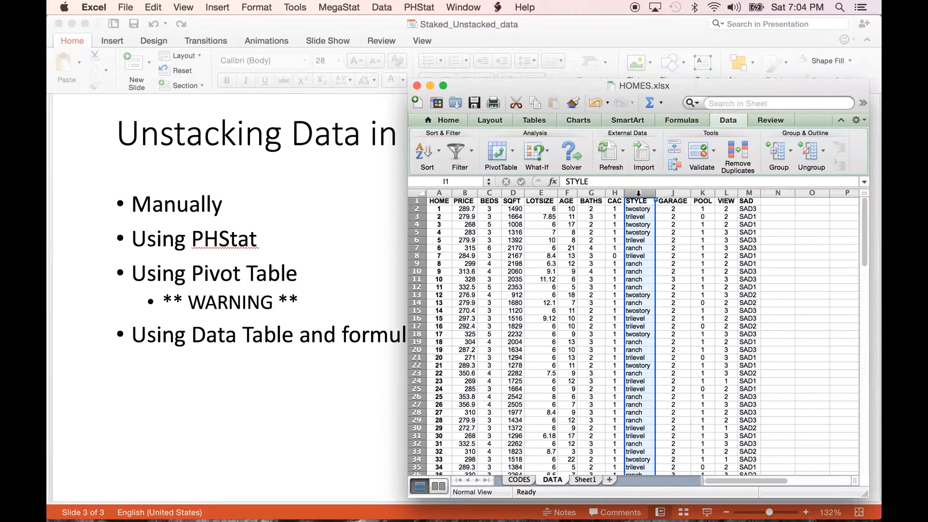
- Sort columns A to M of the DATA sheet by STYLE values from A to Z, keeping the header row
left_click_drag(438, 193, 741, 192)
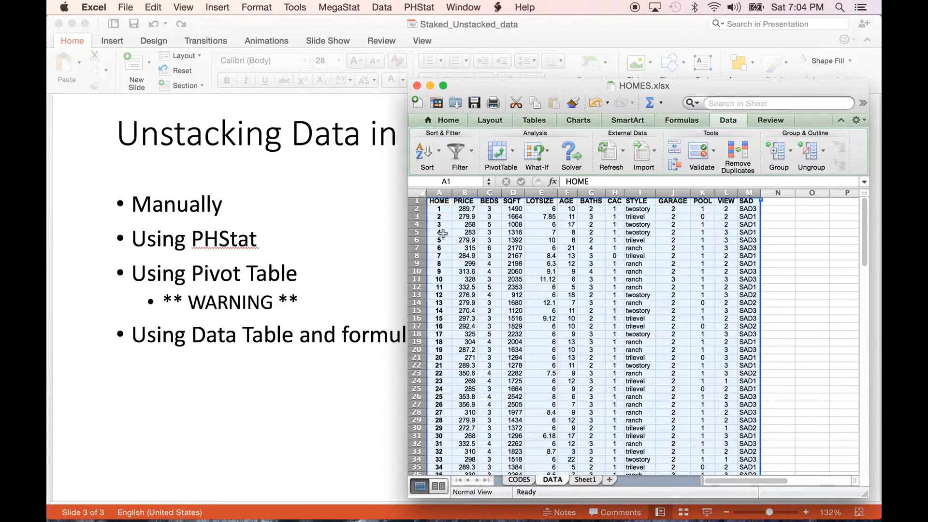
left_click(439, 151)
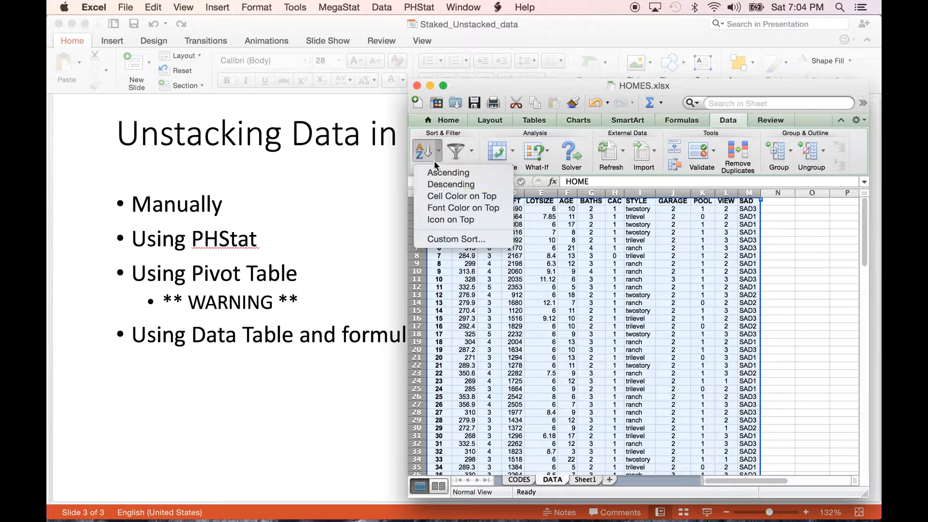
left_click(432, 172)
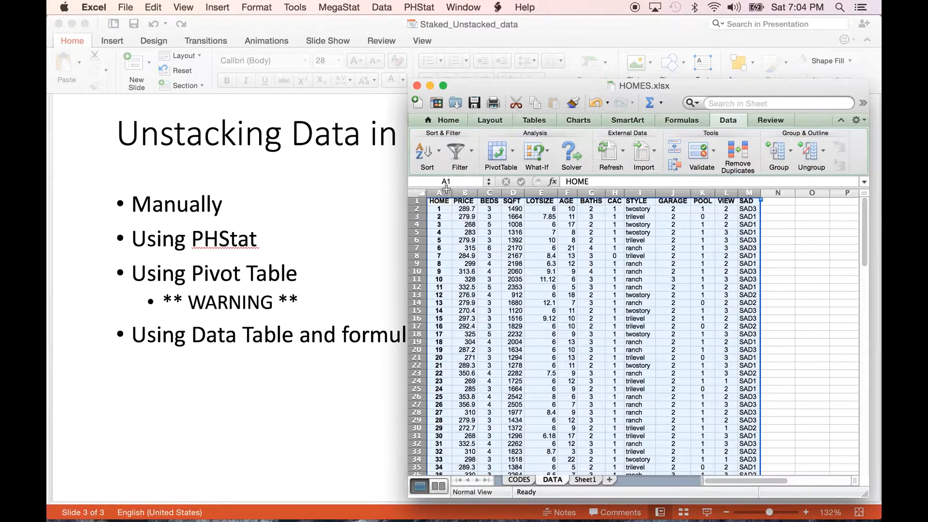
left_click(439, 151)
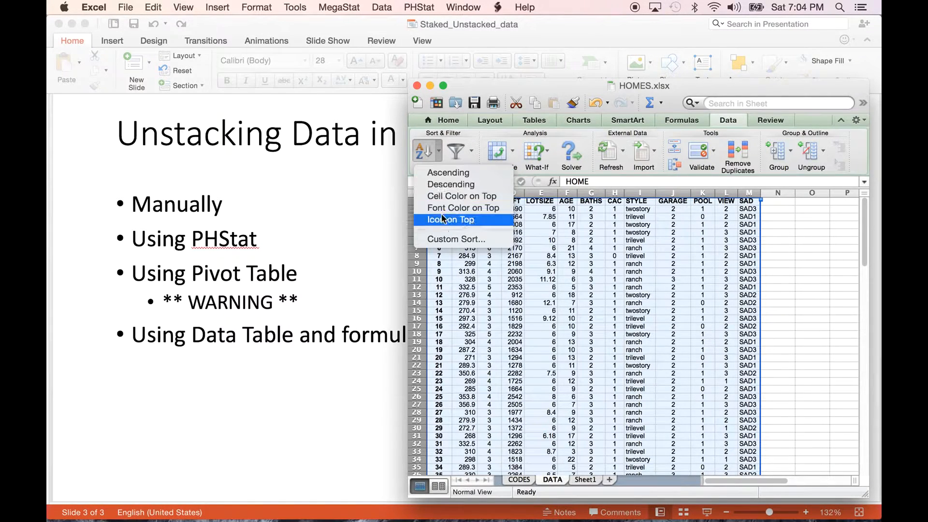
left_click(438, 240)
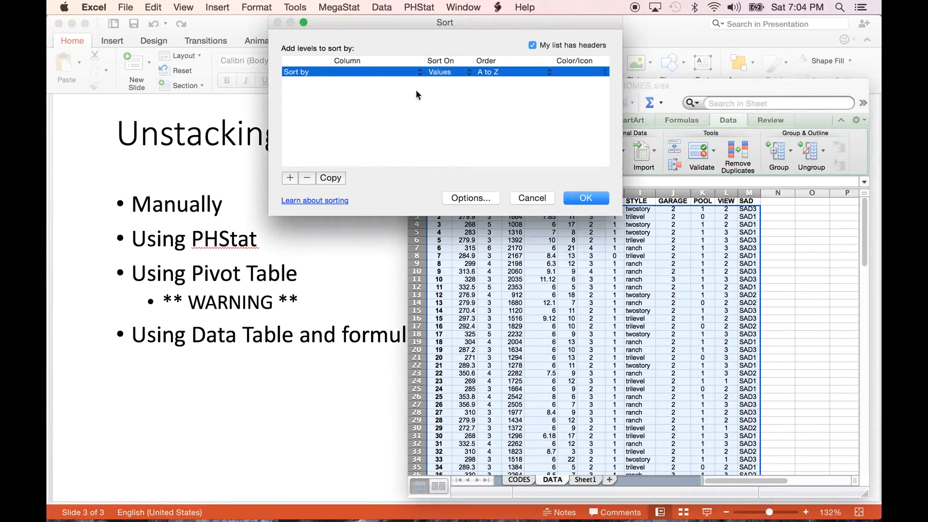
left_click(355, 75)
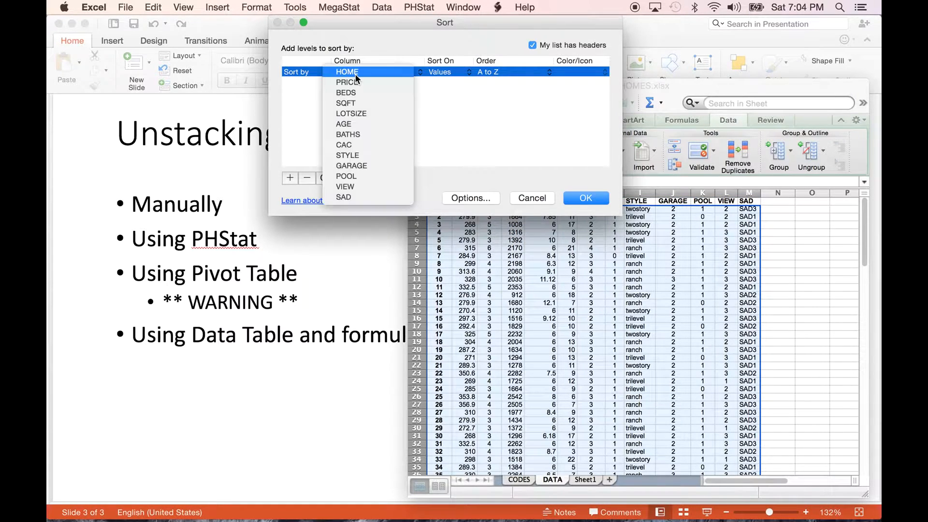
left_click(349, 157)
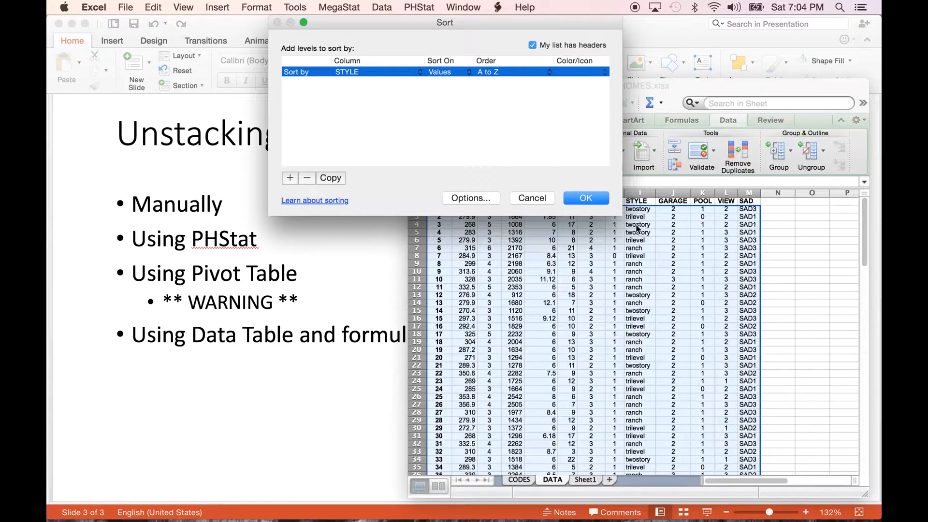
left_click(585, 198)
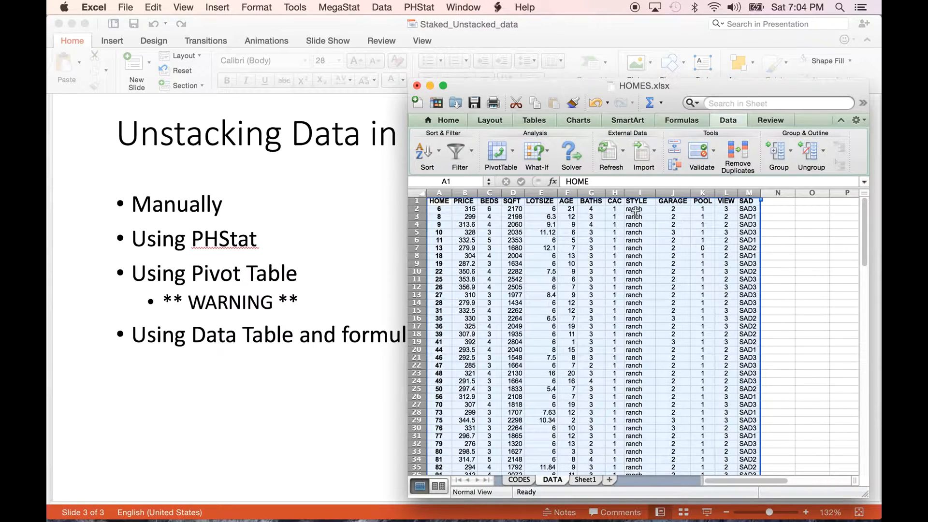
- Copy the PRICE header and all ranch prices (B1:B45) from the sorted DATA sheet into Sheet1 starting at A1
left_click(636, 209)
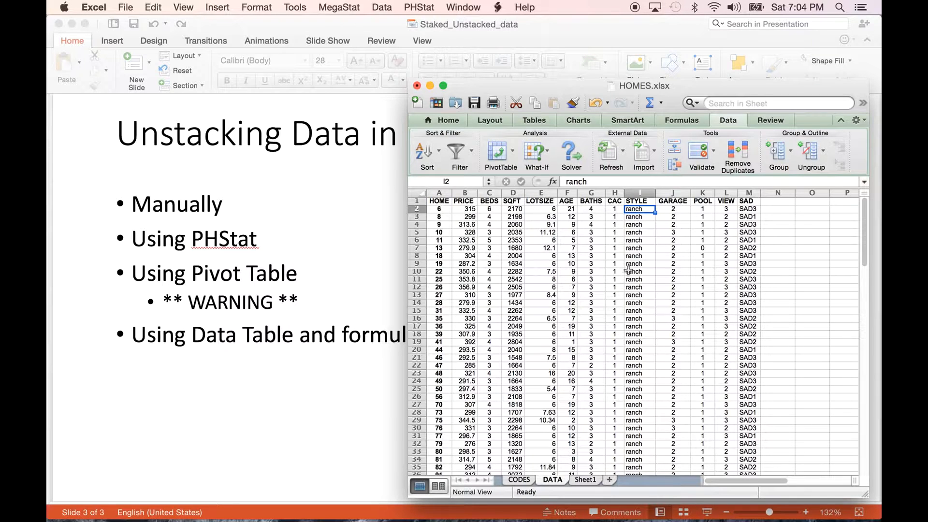
scroll(625, 406, "down", 6)
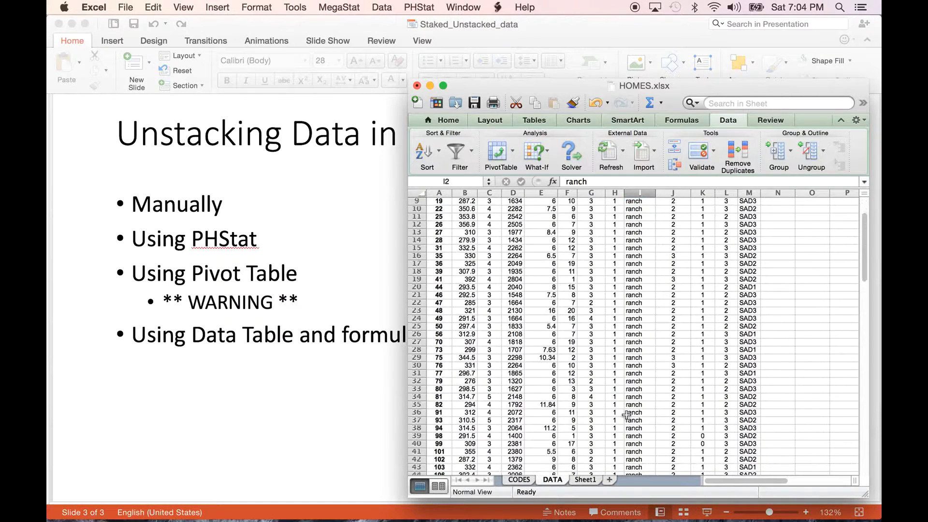
scroll(627, 414, "down", 1)
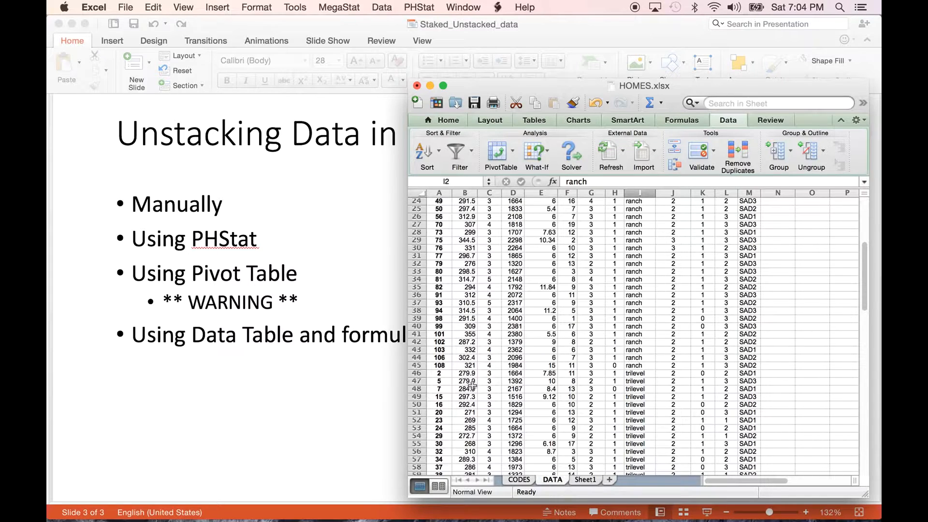
scroll(653, 356, "down", 12)
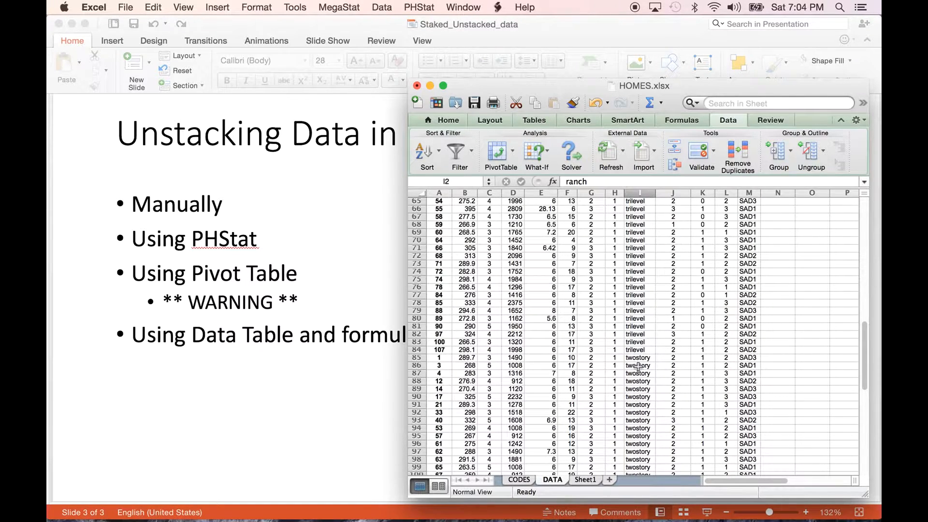
scroll(637, 366, "up", 18)
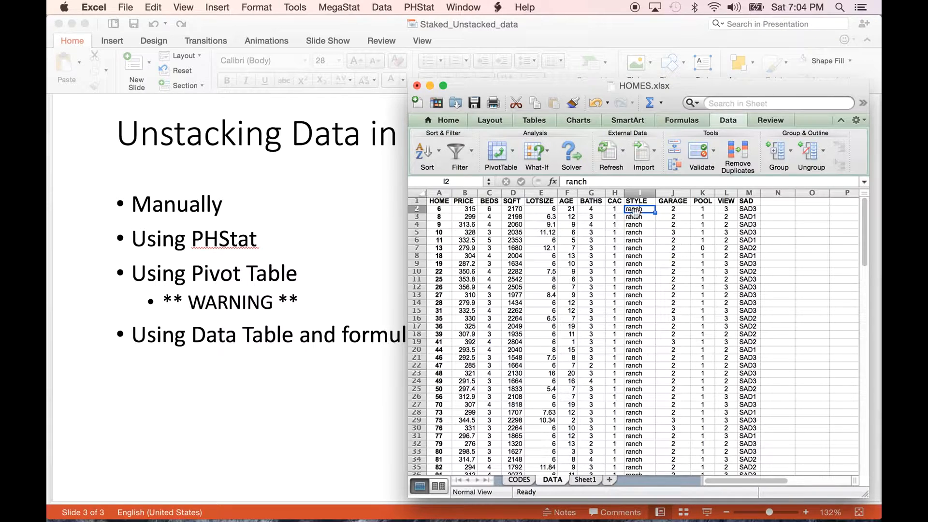
left_click_drag(462, 198, 474, 436)
right_click(463, 427)
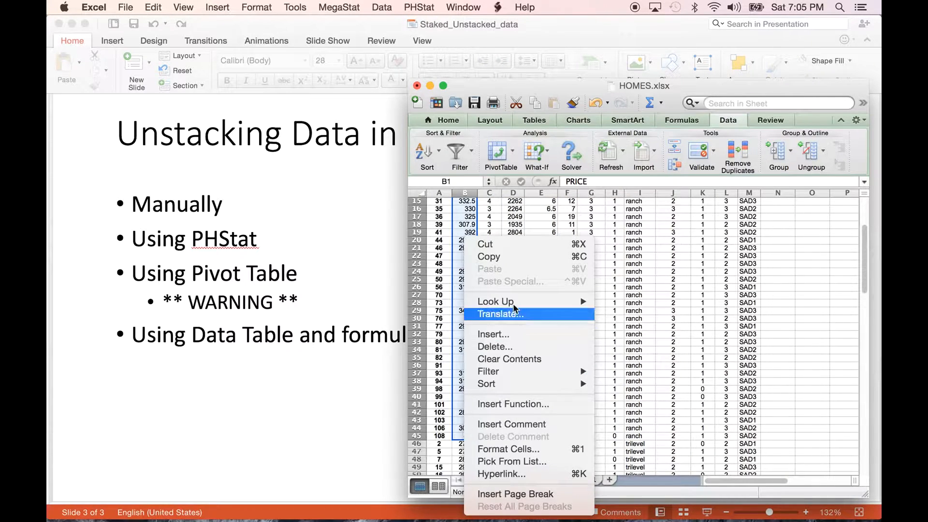
left_click(517, 265)
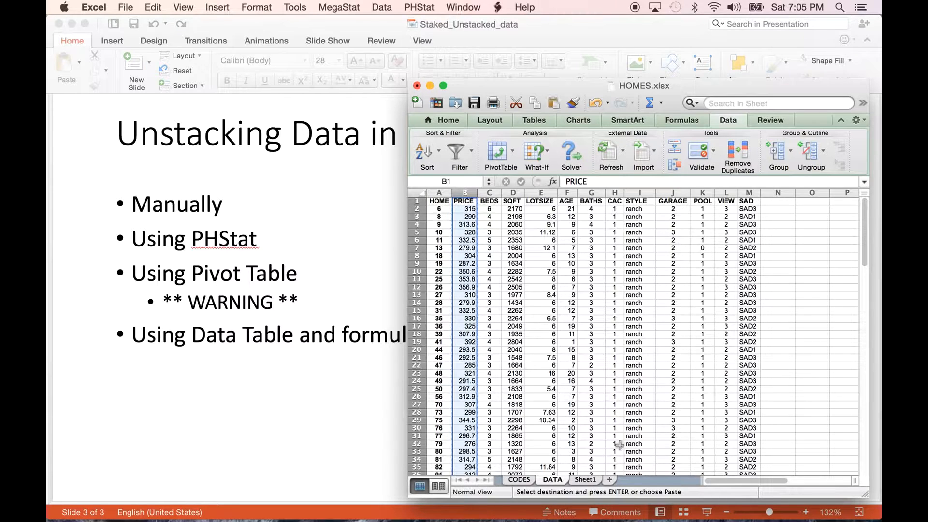
left_click(585, 480)
key("super+v")
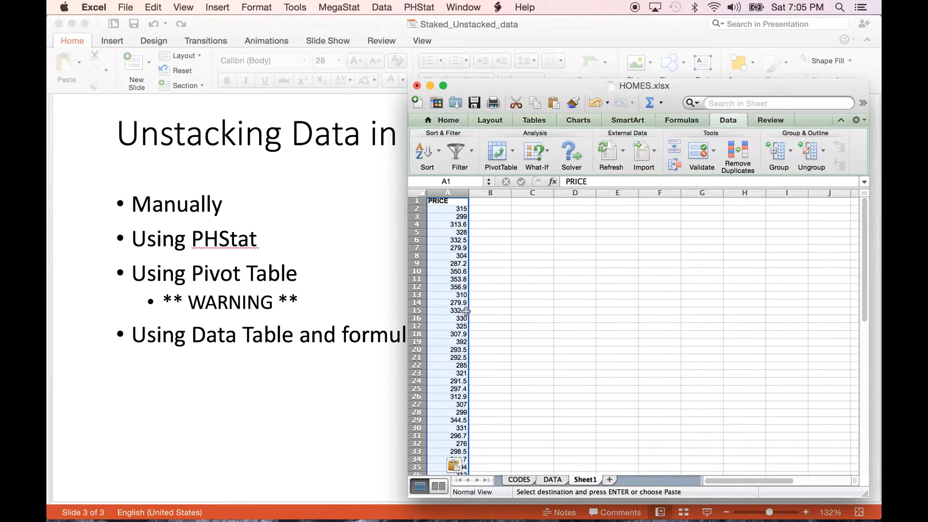
- Replace the header in cell A1 of Sheet1 with "ranch" and select cell B1
left_click(444, 198)
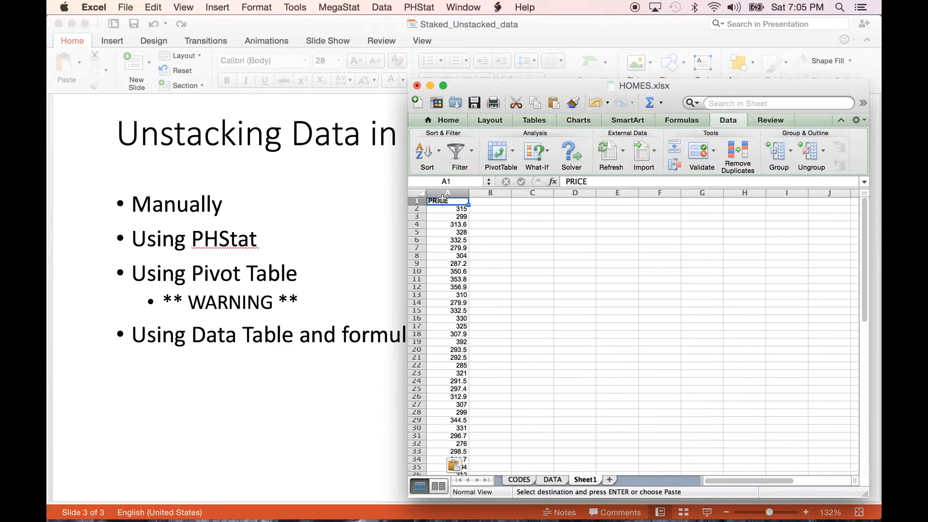
type("ranch")
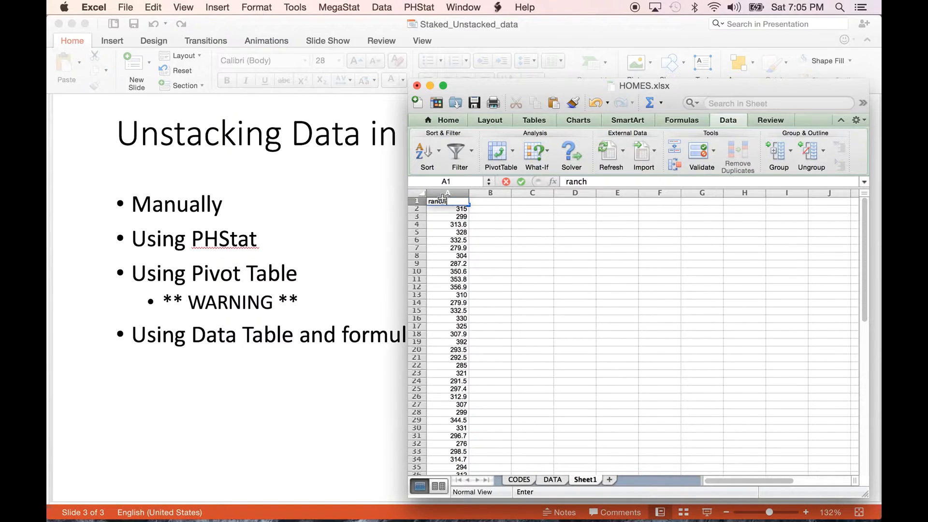
key("Return")
key("Up")
key("Right")
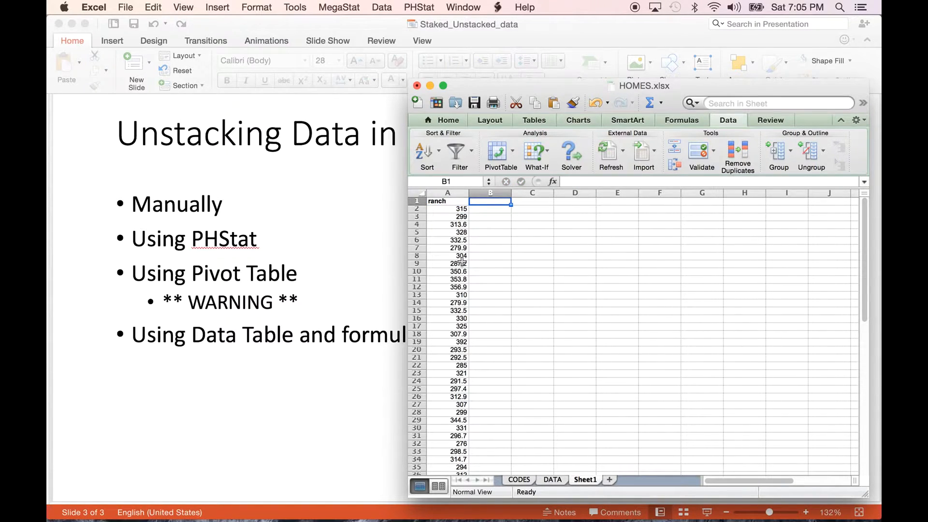
- Copy all trilevel prices (B46:B84) from the sorted DATA sheet
left_click(550, 480)
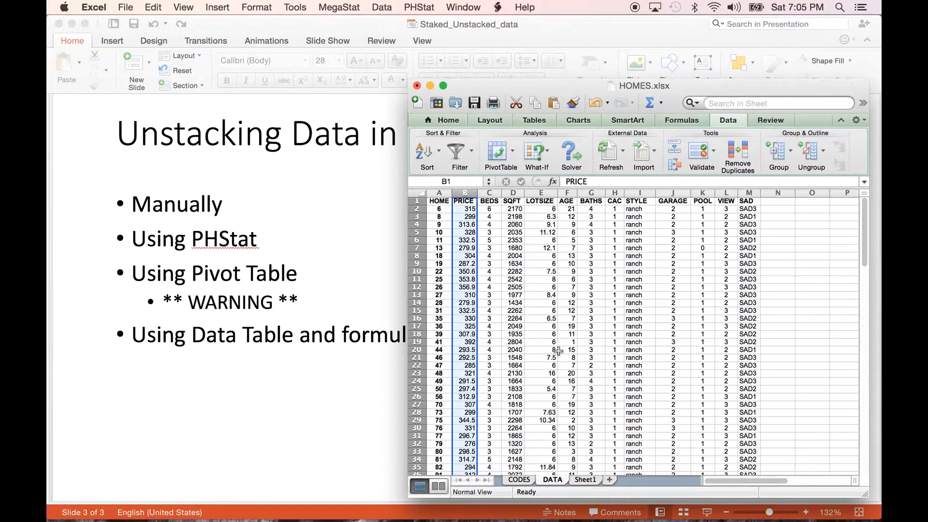
scroll(558, 352, "down", 5)
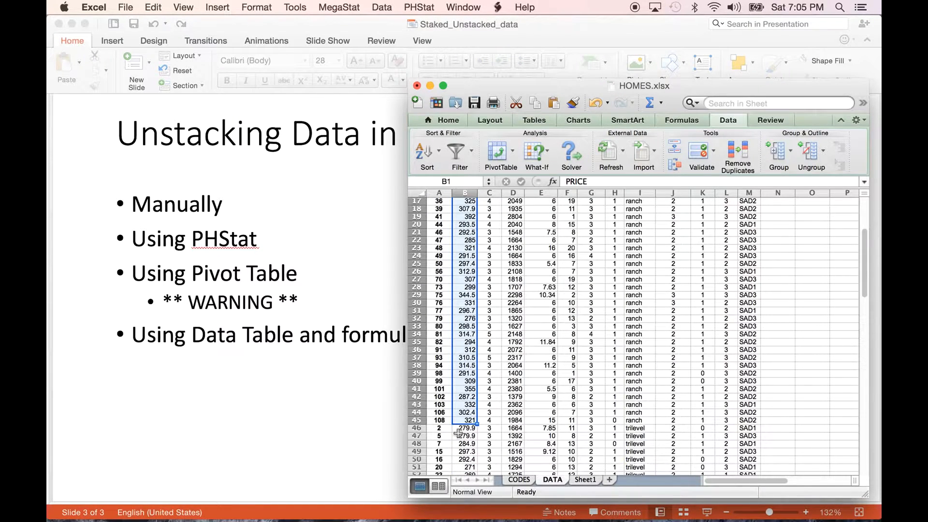
left_click_drag(461, 429, 463, 316)
right_click(464, 316)
left_click(506, 257)
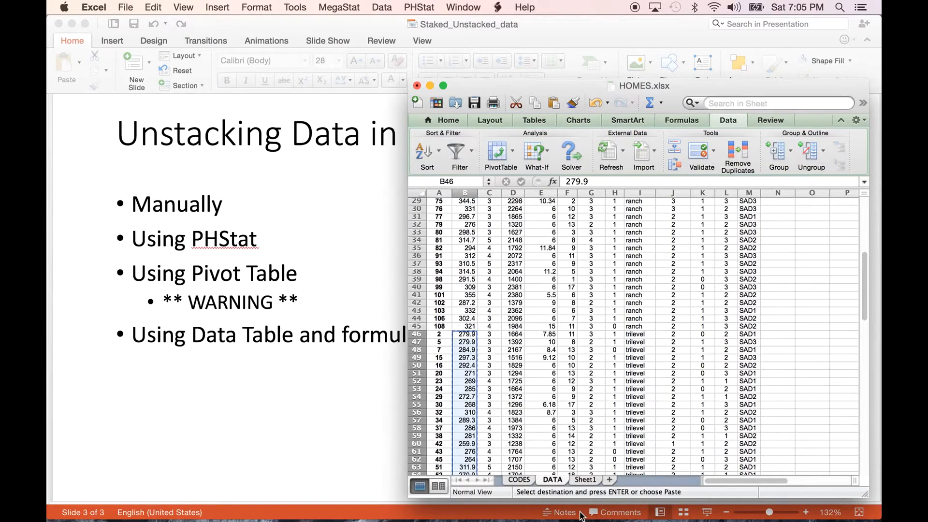
- Enter the header "trilevel" in B1 of Sheet1 and paste the copied prices below it from B2
left_click(585, 480)
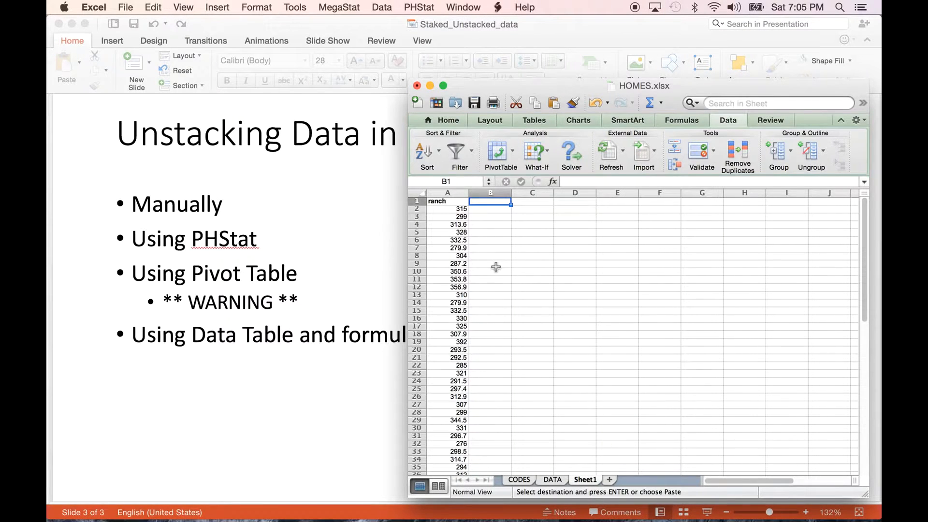
type("trilevel")
key("Return")
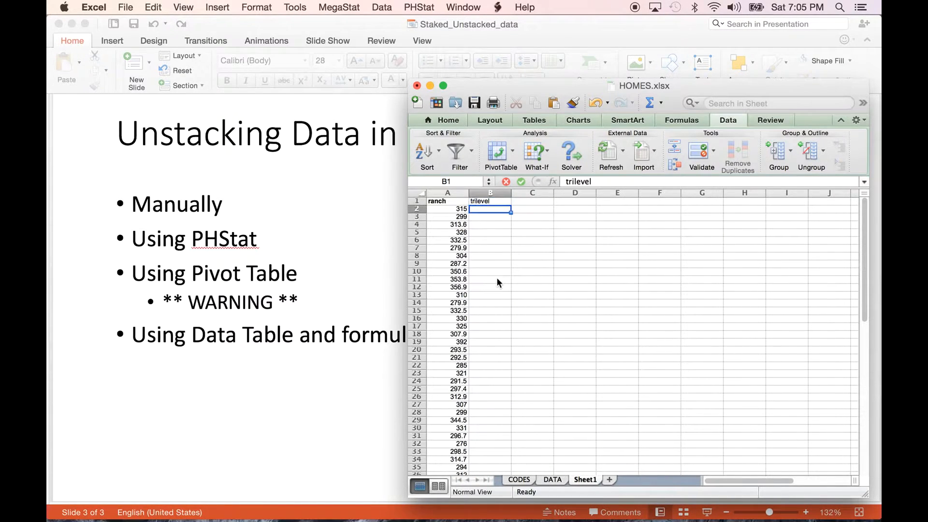
key("super+v")
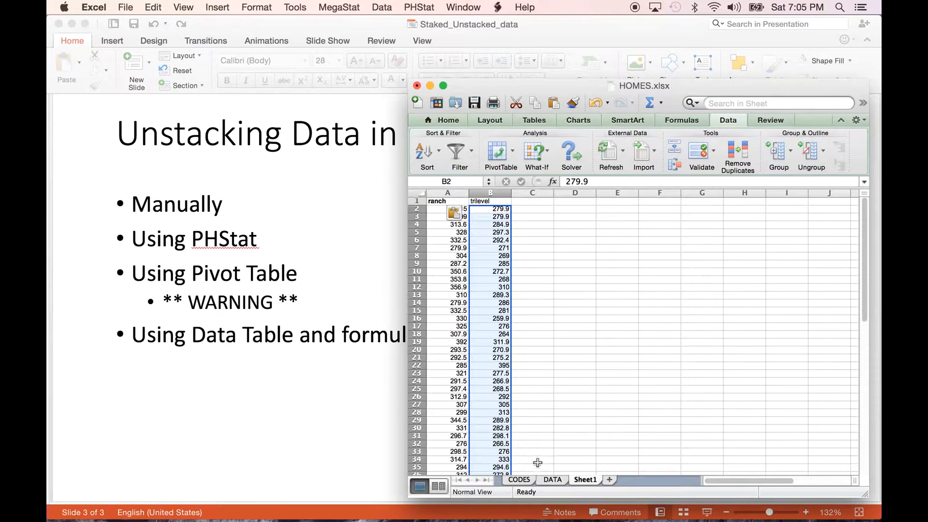
- Copy all twostory prices (B85:B109) from the DATA sheet
left_click(552, 481)
scroll(573, 390, "down", 10)
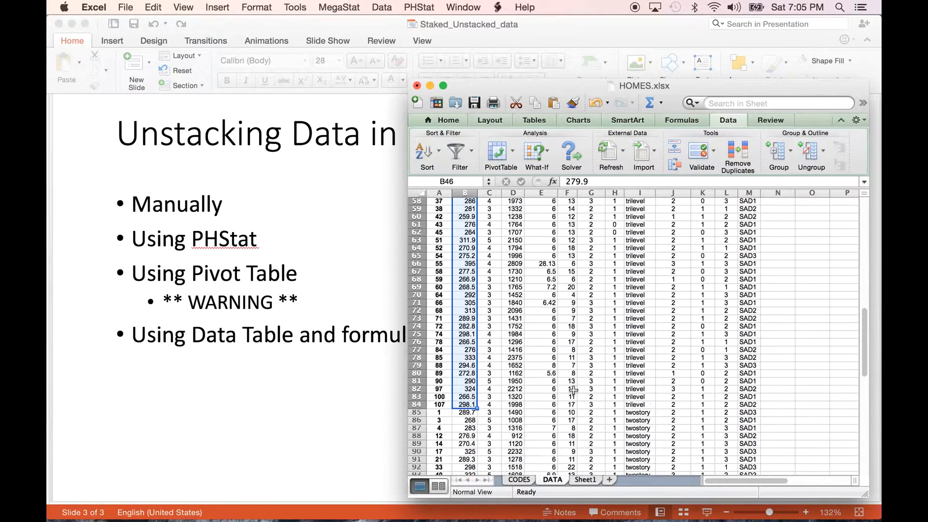
left_click_drag(467, 389, 464, 408)
right_click(464, 410)
left_click(478, 257)
- Enter the header "twostory" in C1 of Sheet1 and paste the copied prices below it from C2
left_click(585, 479)
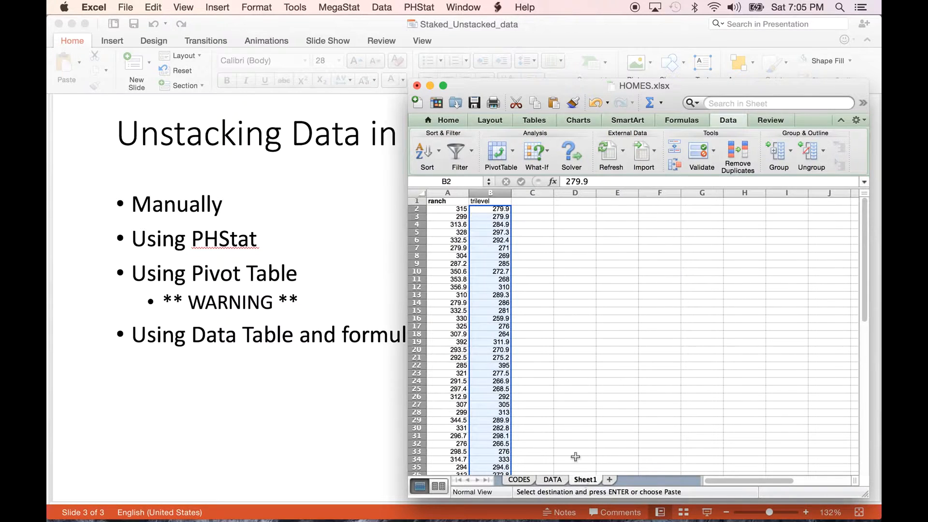
left_click(520, 202)
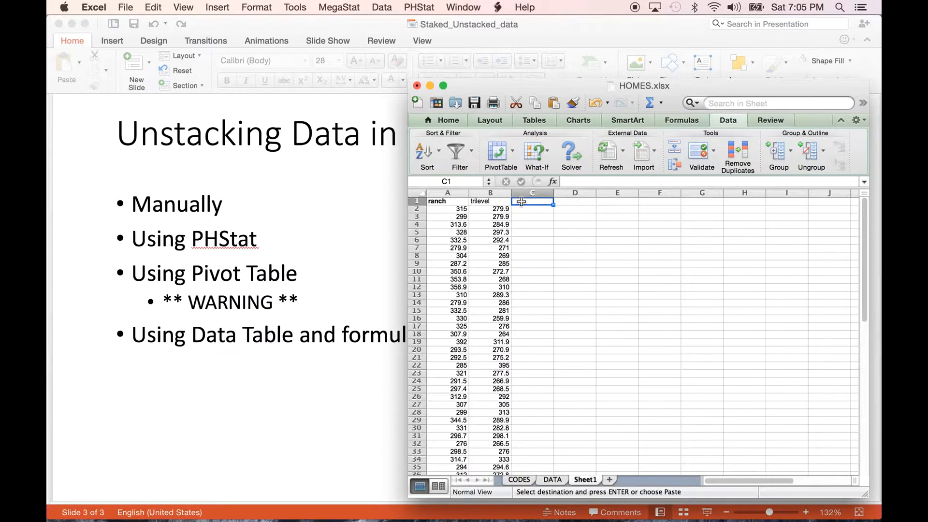
type("t")
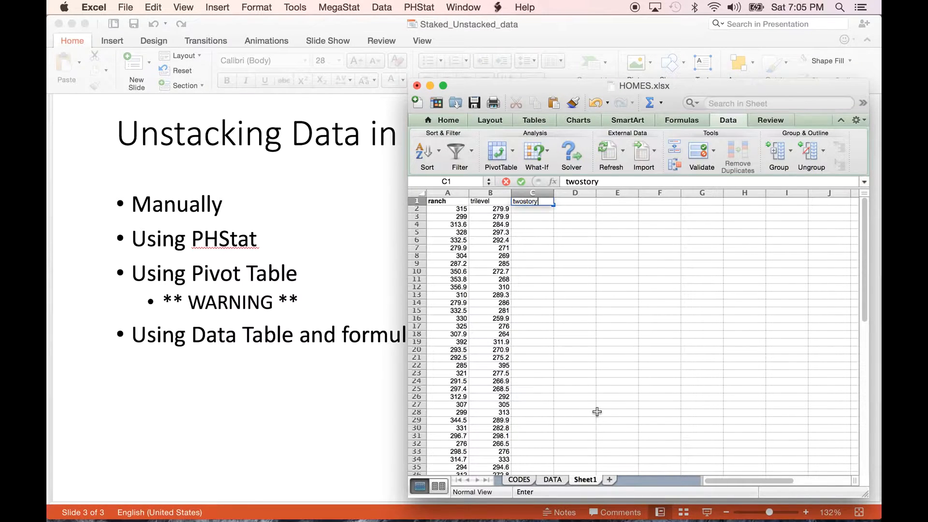
type("wostory")
key("Return")
key("cmd+v")
left_click(613, 411)
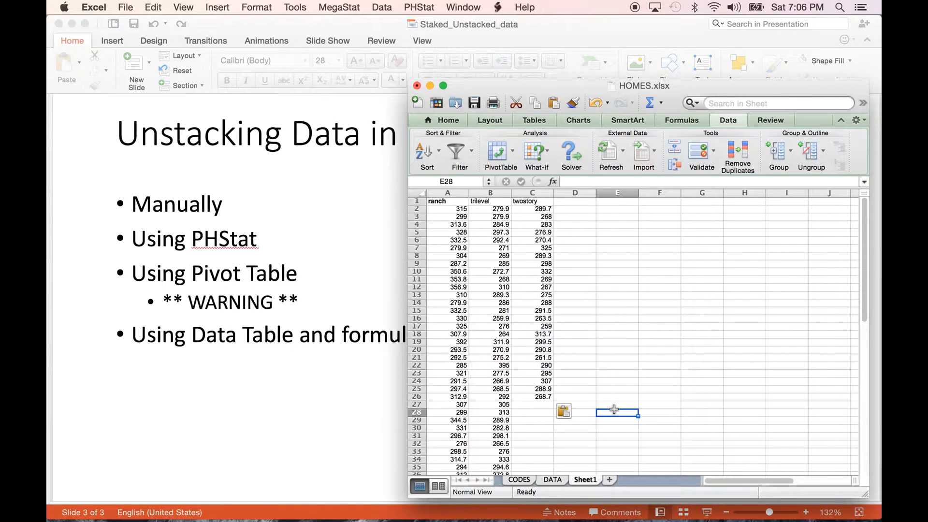
left_click_drag(449, 193, 530, 190)
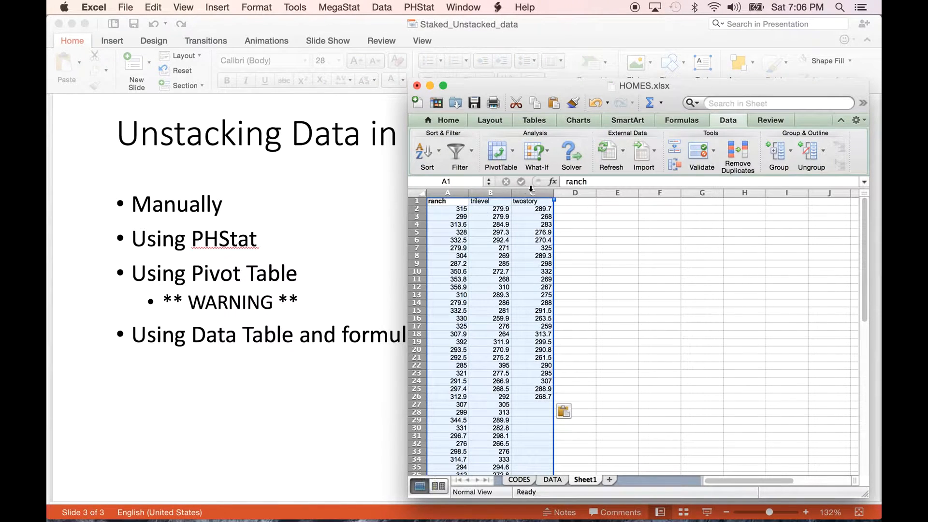
left_click(611, 272)
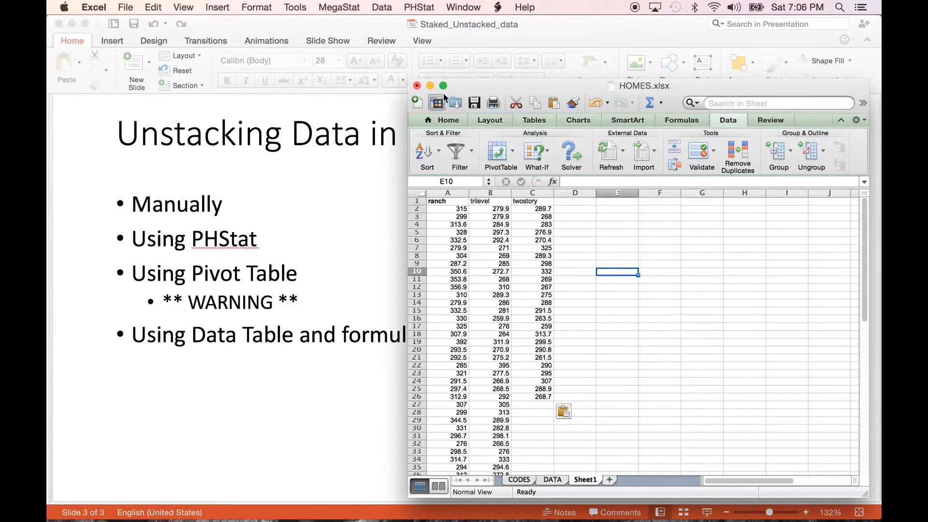
- Start PHStat's Unstack Data on the DATA sheet and set the whole STYLE column, header included, as the grouping variable range
left_click(550, 480)
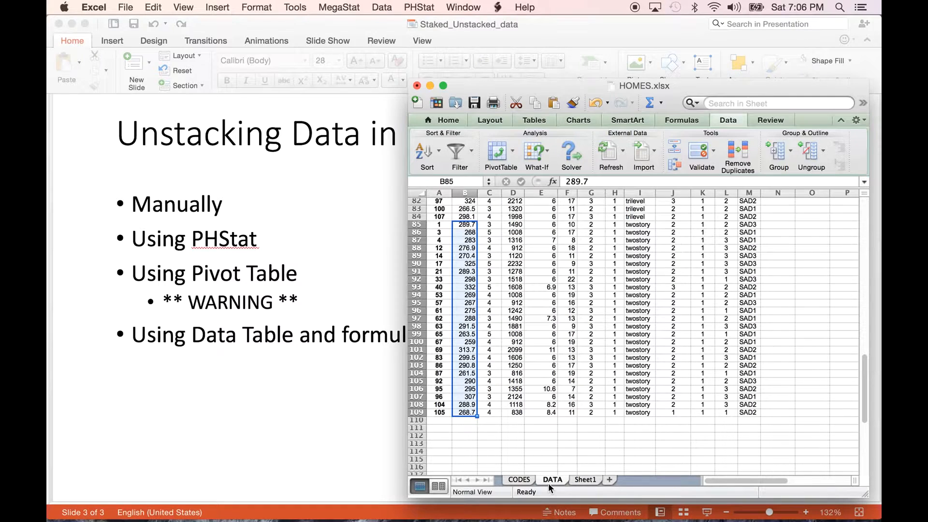
scroll(554, 327, "up", 9)
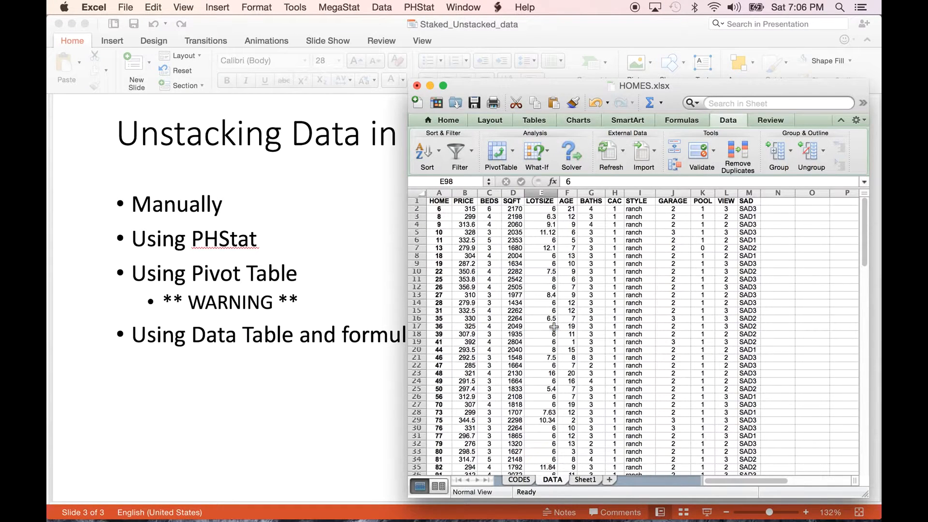
left_click(419, 6)
mouse_move(427, 26)
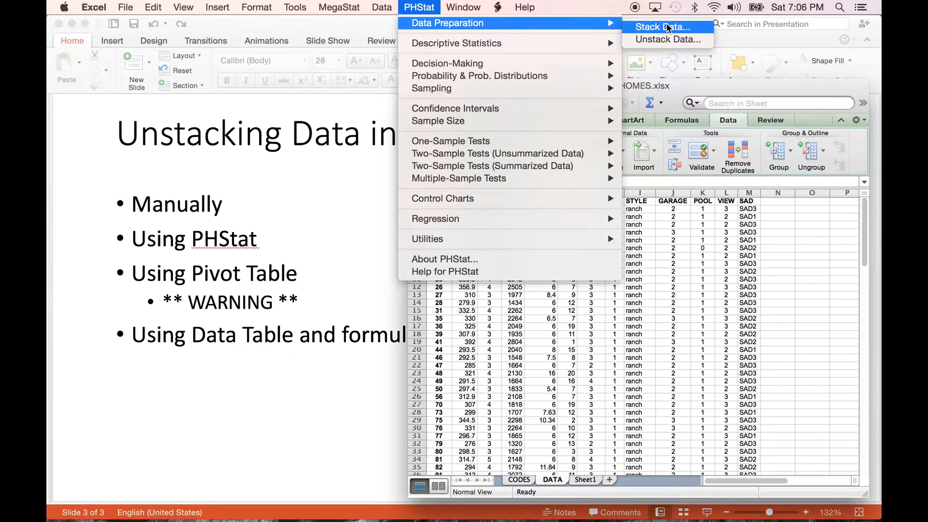
left_click(660, 42)
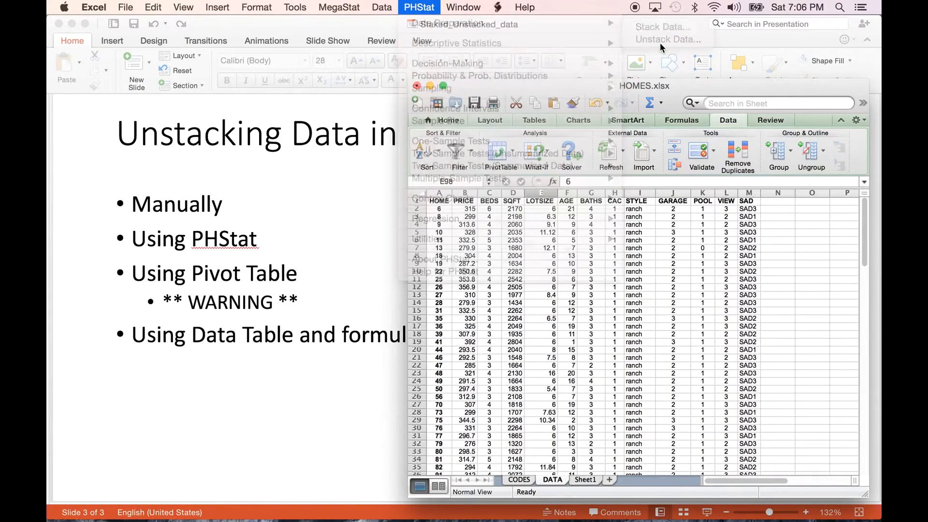
left_click_drag(457, 226, 460, 93)
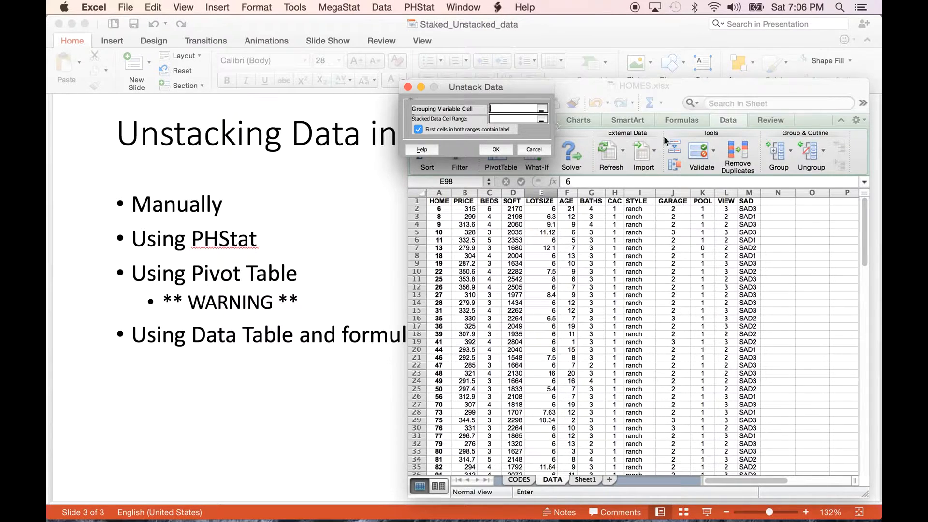
left_click_drag(638, 201, 633, 389)
scroll(601, 367, "up", 20)
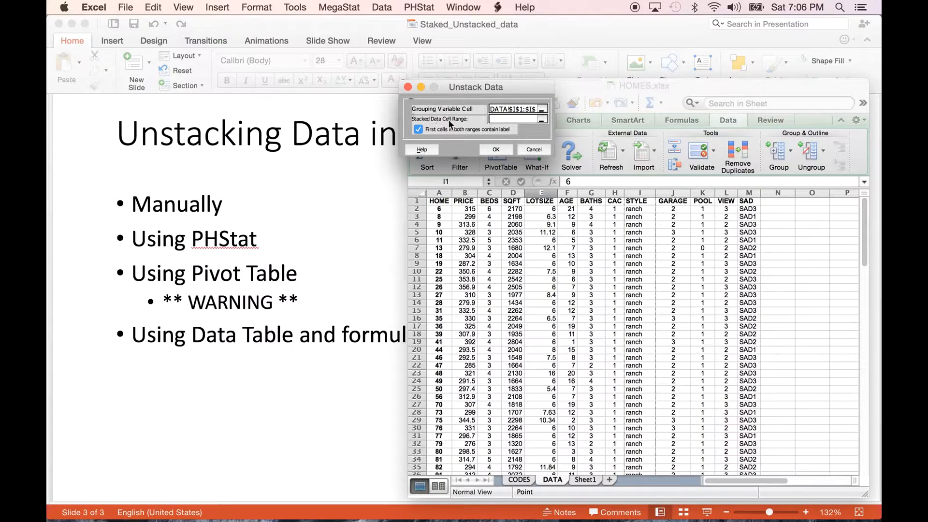
- Set PRICE cells B1:B109 as the stacked data range, keep the first cells as labels, and run the unstacking
left_click(492, 118)
left_click_drag(464, 201, 468, 362)
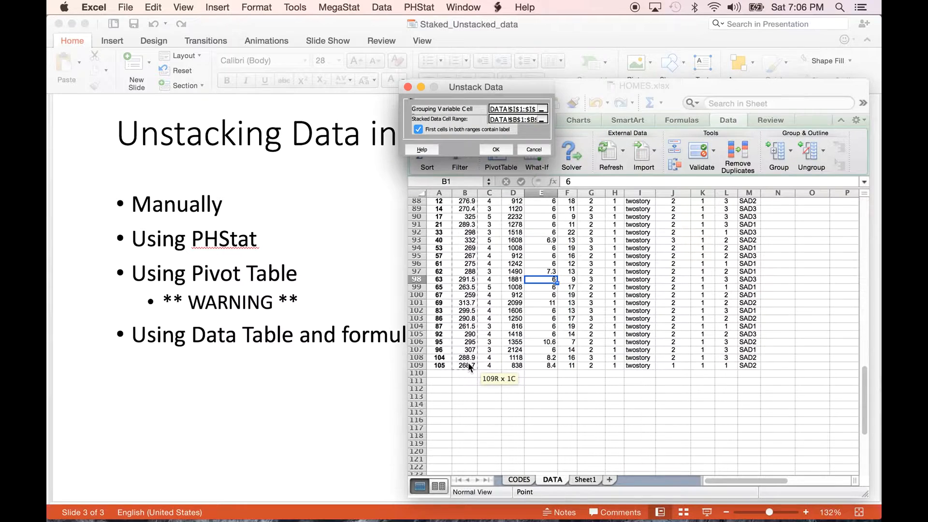
scroll(467, 361, "up", 15)
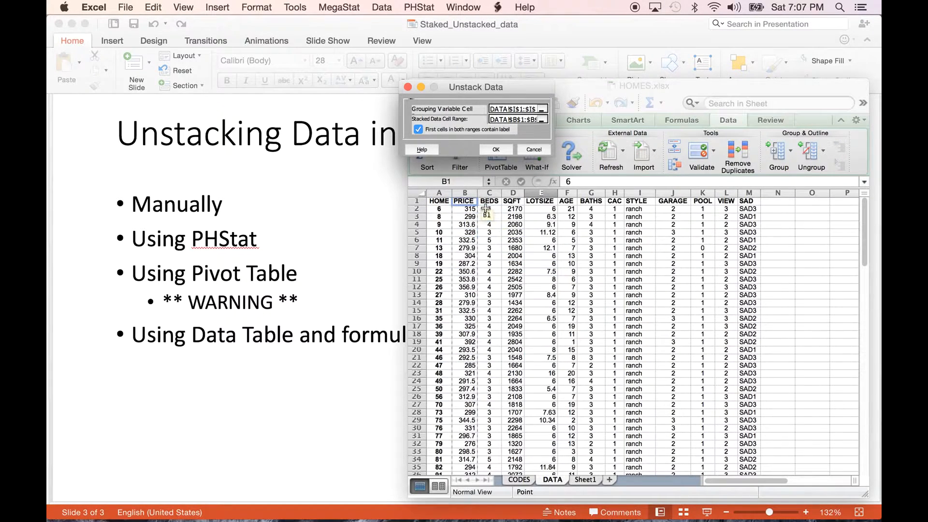
left_click(499, 151)
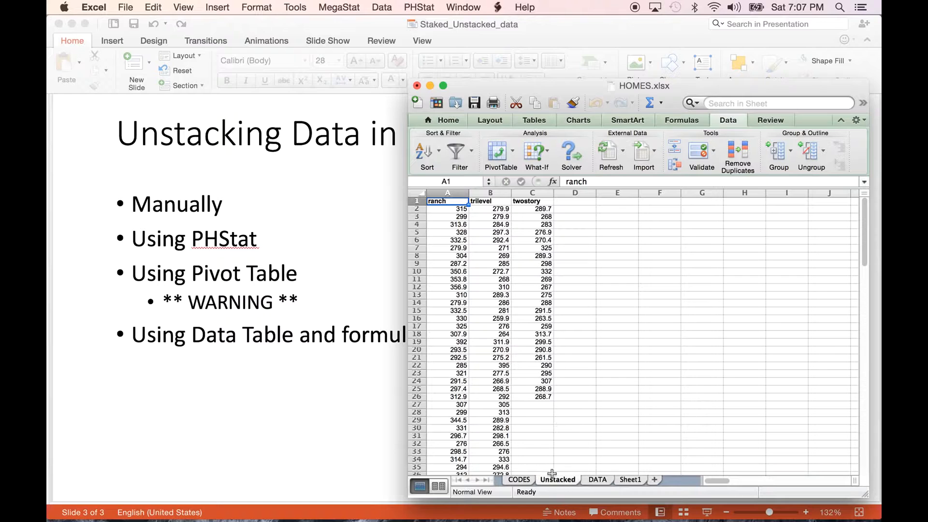
left_click_drag(441, 193, 525, 183)
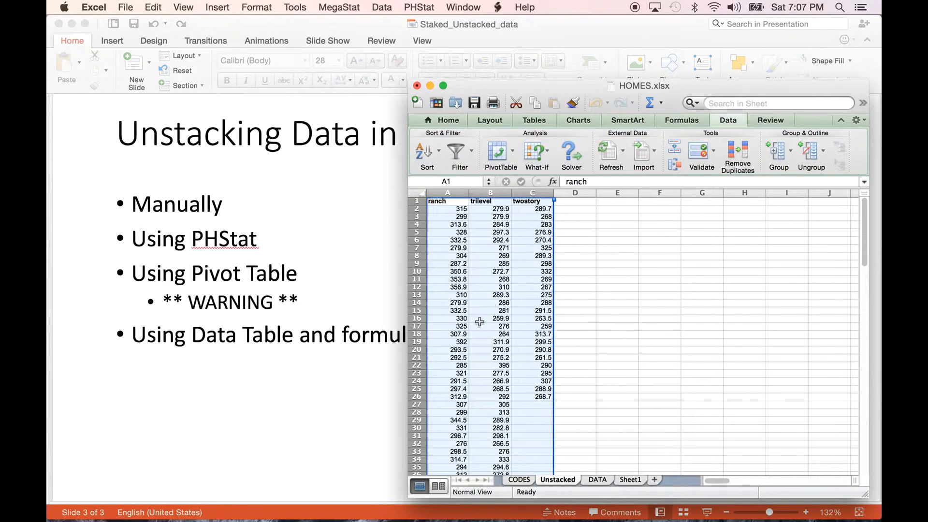
- Create an automatic PivotTable from the home data in columns A to M of the DATA sheet
left_click(596, 480)
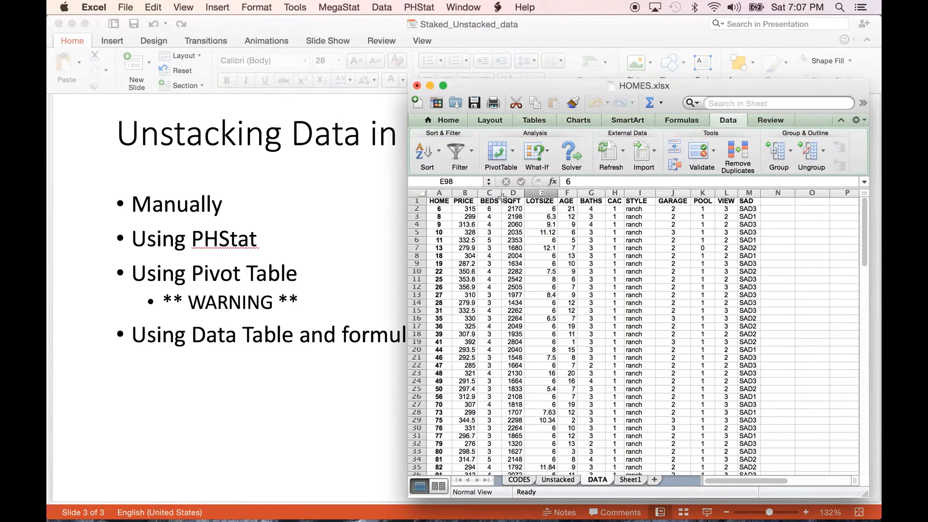
right_click(499, 234)
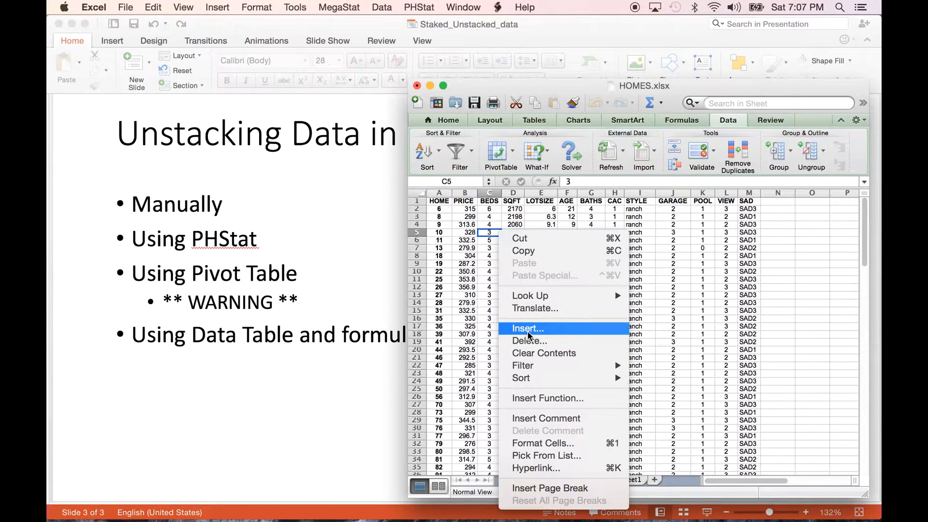
left_click(443, 213)
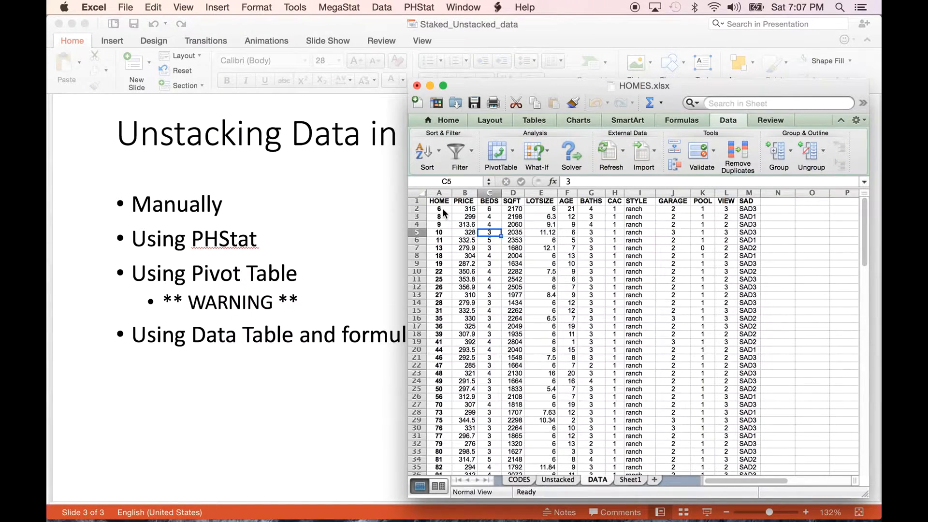
left_click(536, 271)
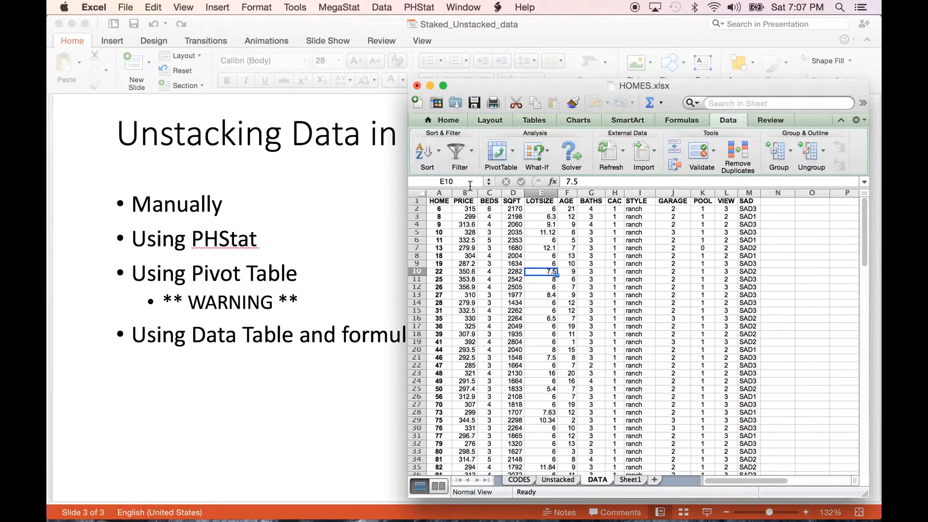
left_click_drag(441, 193, 743, 193)
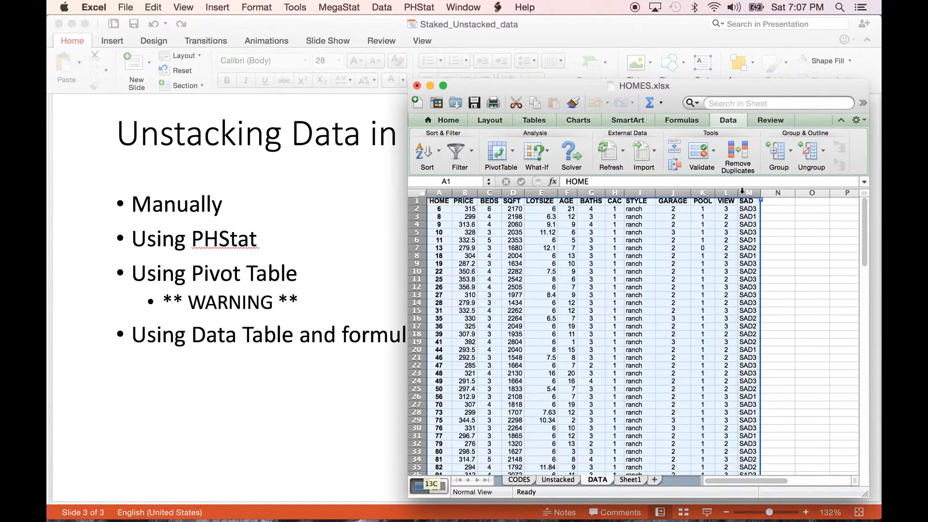
left_click(496, 225)
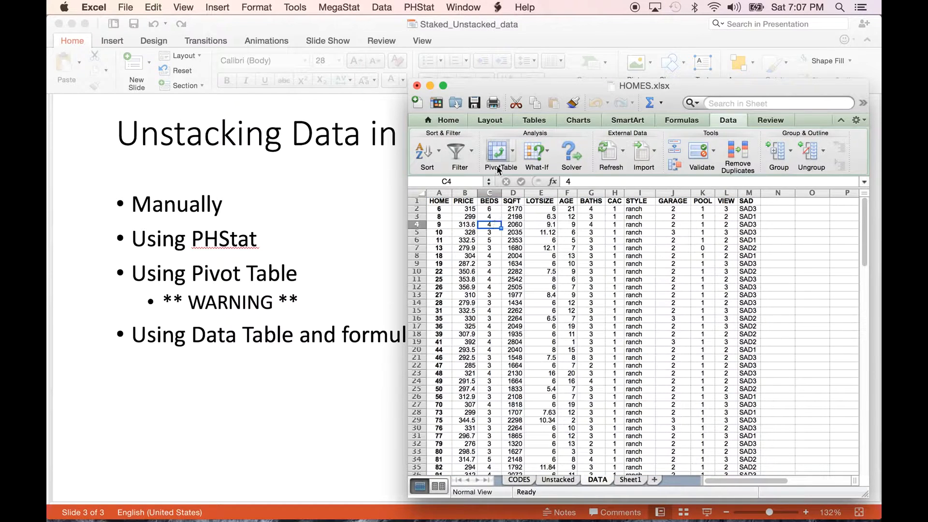
left_click(512, 159)
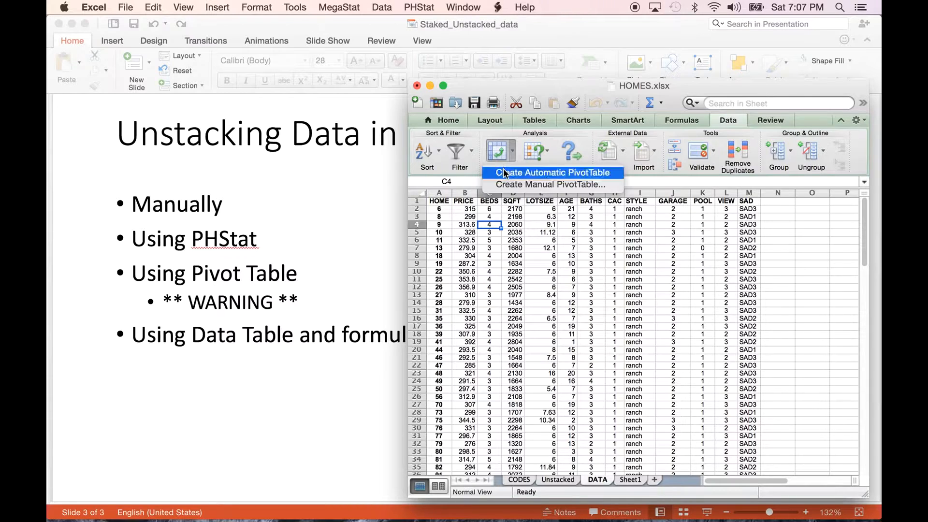
left_click(518, 172)
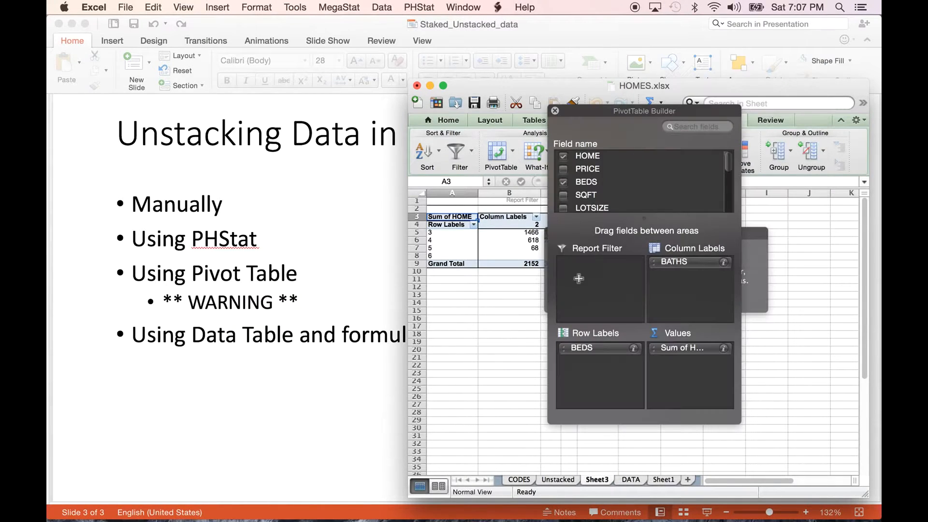
- Remove the BATHS, BEDS and Sum of HOME fields from the PivotTable and dismiss the PivotTable hint
left_click_drag(589, 120, 710, 98)
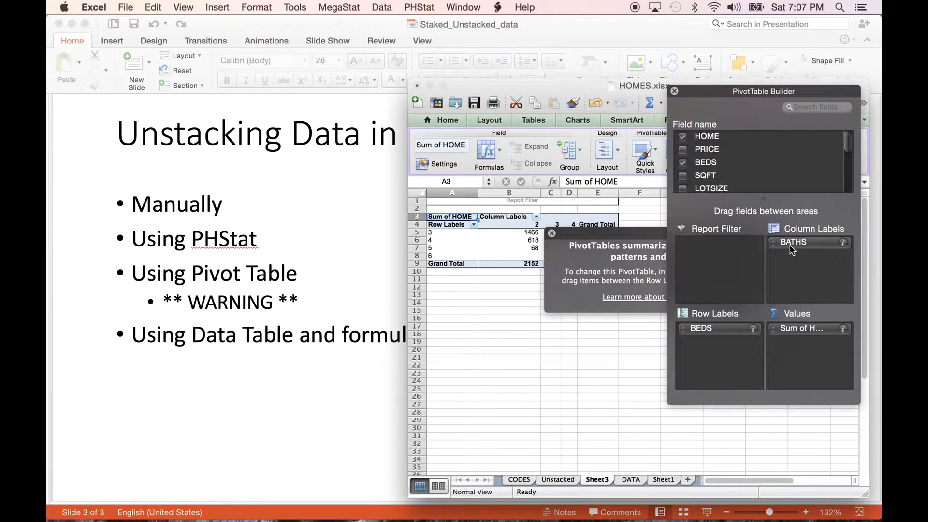
left_click_drag(789, 242, 541, 366)
left_click_drag(698, 331, 559, 418)
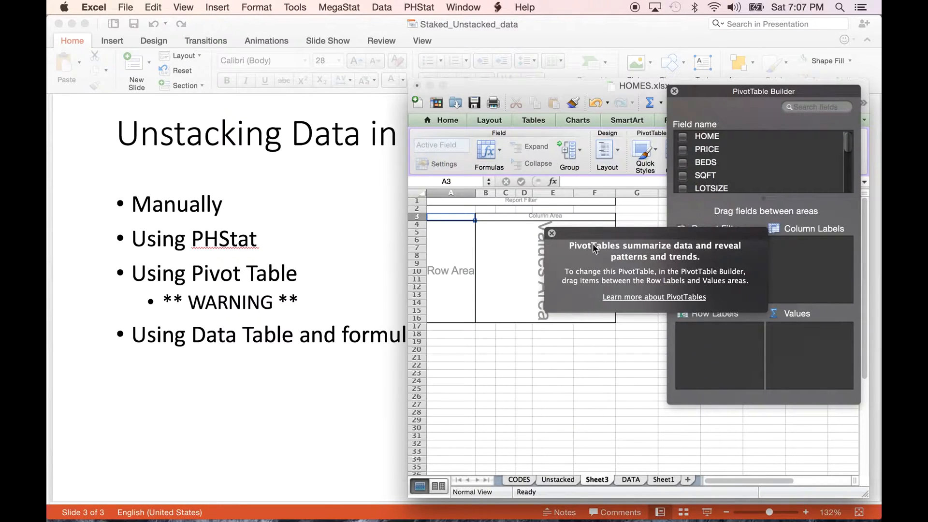
left_click(552, 233)
- Add the PRICE field to the PivotTable's row labels
scroll(772, 159, "down", 2)
scroll(772, 159, "up", 2)
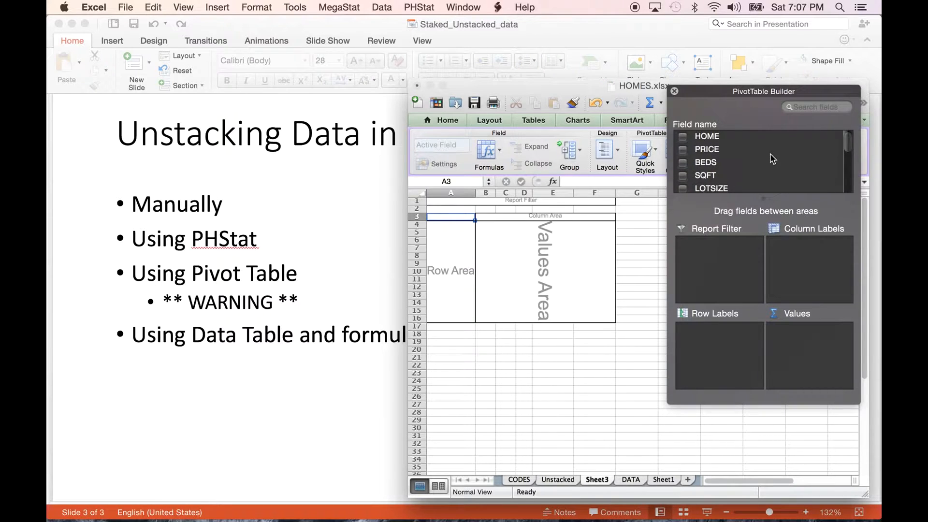
left_click_drag(699, 152, 705, 331)
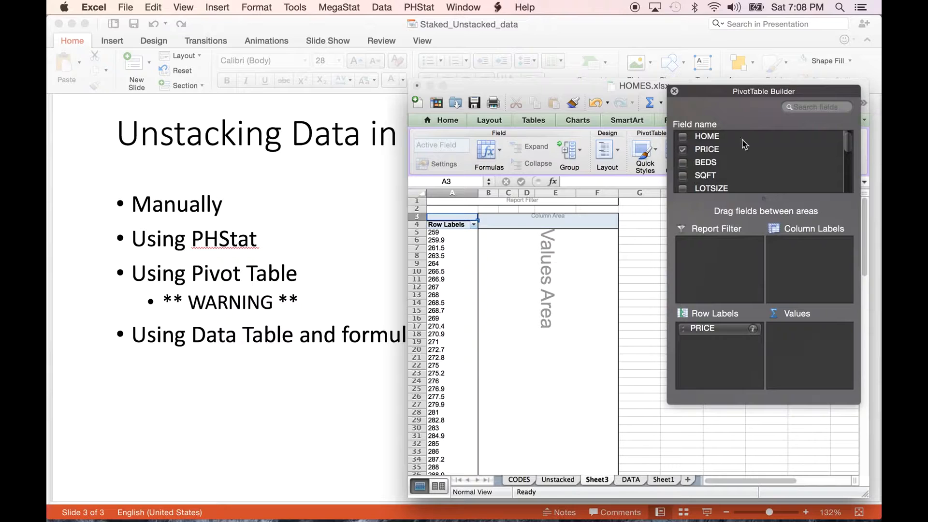
- Add the STYLE field to the PivotTable's row labels and place it above PRICE
scroll(793, 166, "down", 3)
scroll(791, 162, "down", 3)
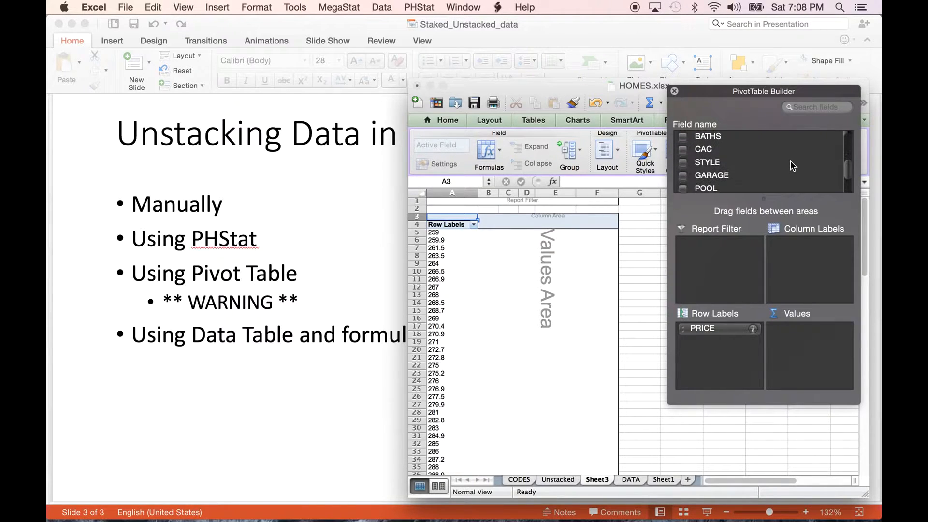
left_click_drag(691, 156, 717, 352)
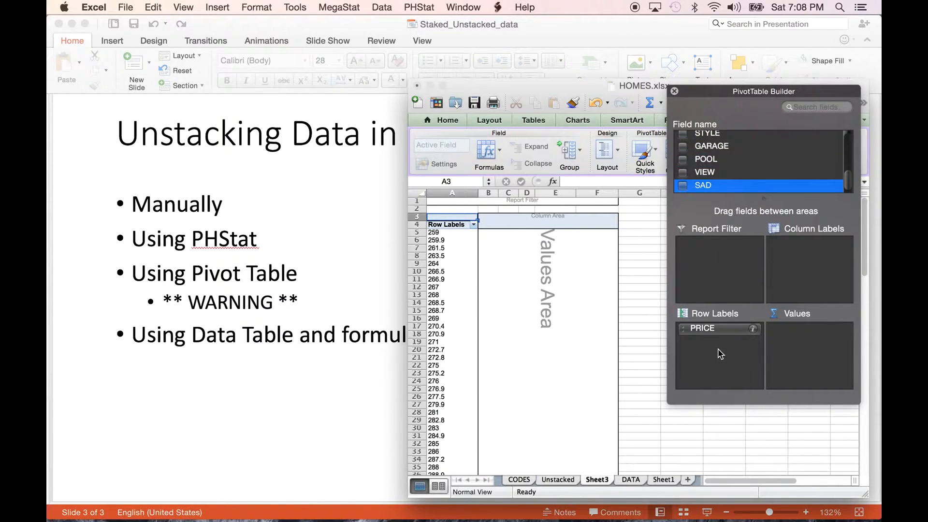
scroll(706, 152, "up", 2)
left_click_drag(706, 153, 714, 358)
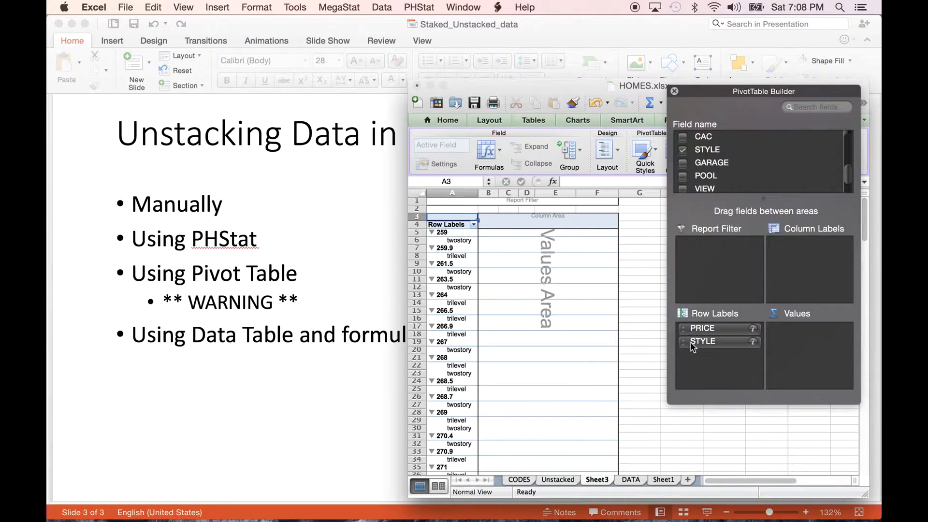
left_click_drag(693, 346, 691, 320)
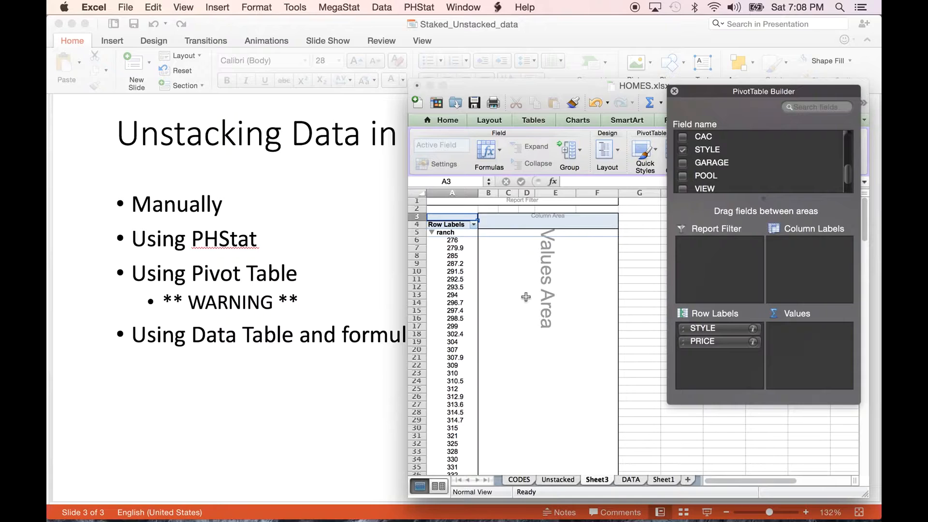
- Review the prices grouped under each style and select the ranch group in cells A5:A43
scroll(500, 285, "down", 8)
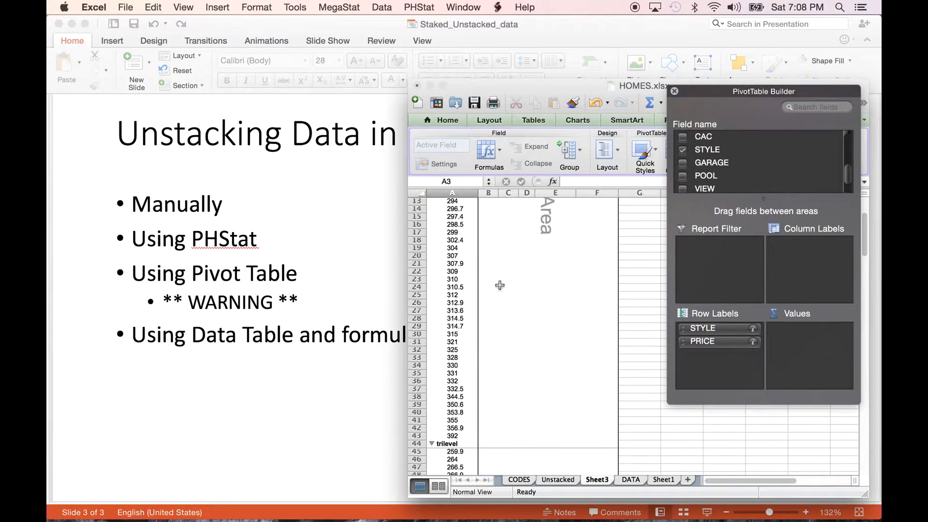
scroll(500, 285, "down", 14)
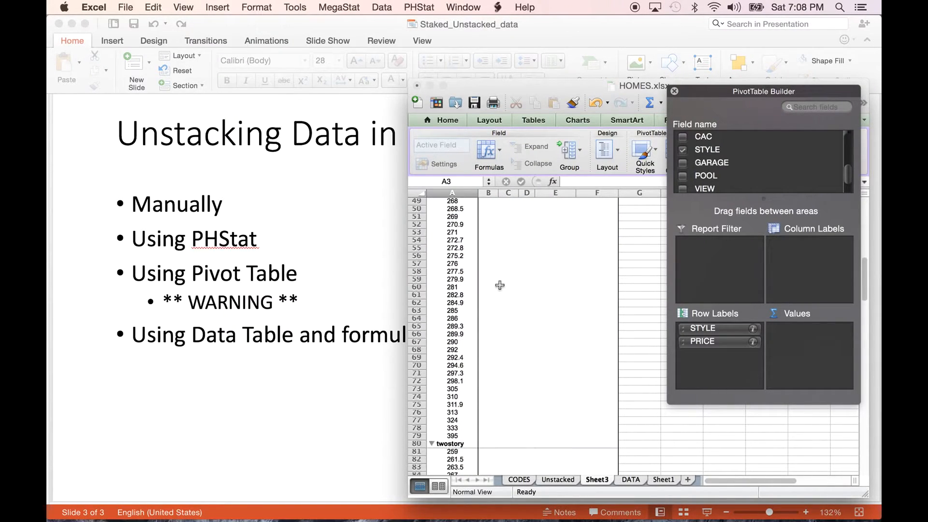
scroll(500, 285, "down", 4)
scroll(500, 285, "up", 20)
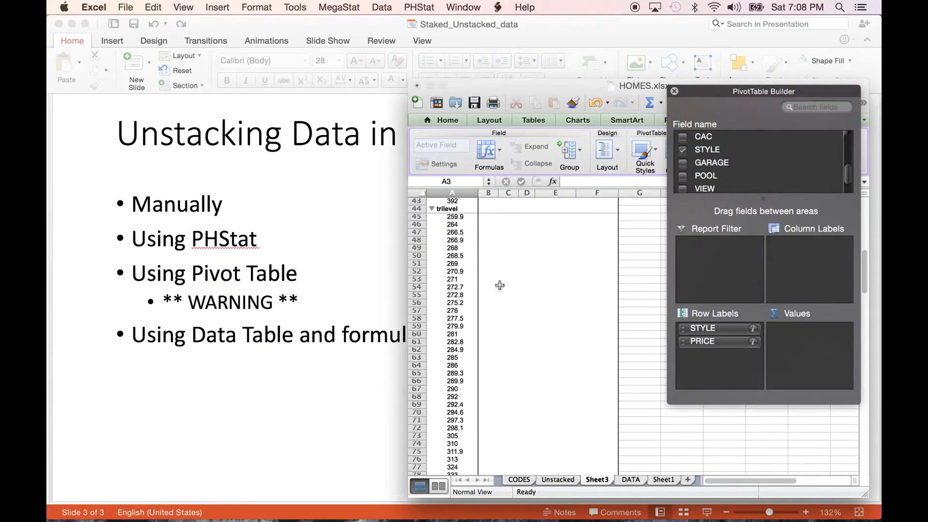
left_click_drag(461, 231, 455, 425)
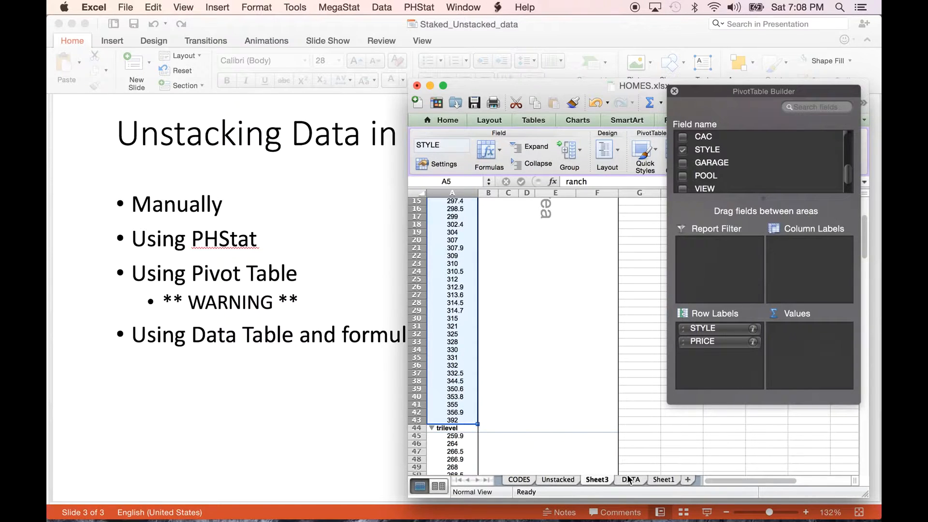
- Show Sheet1 of HOMES.xlsx and close Workbook2 without saving its changes
left_click(664, 480)
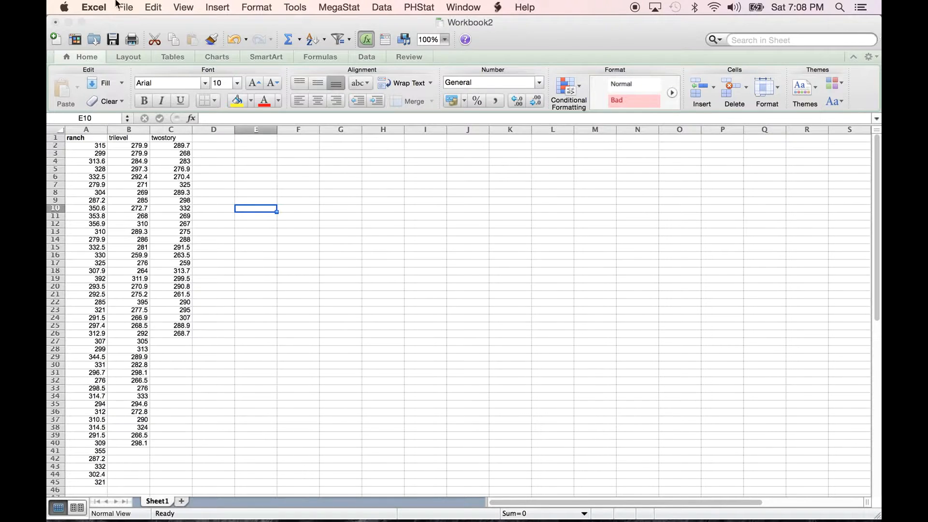
left_click(101, 23)
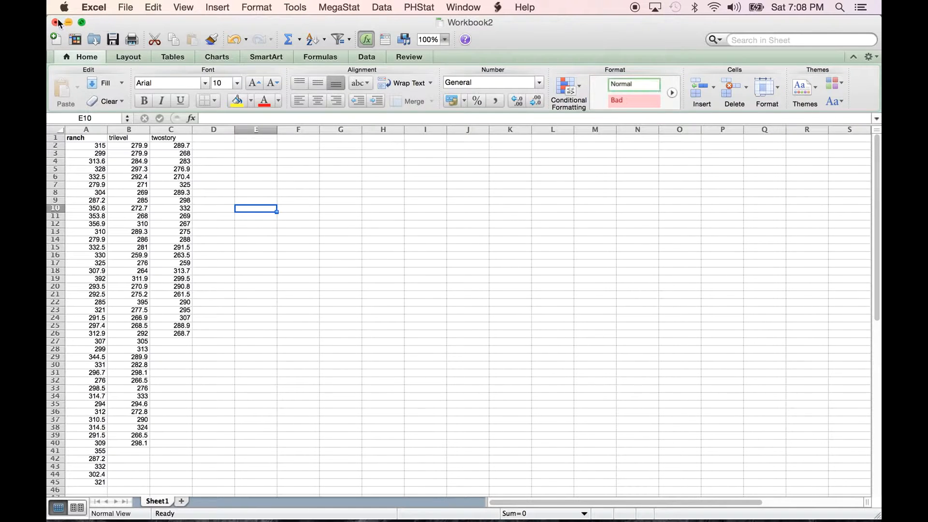
left_click_drag(51, 20, 530, 311)
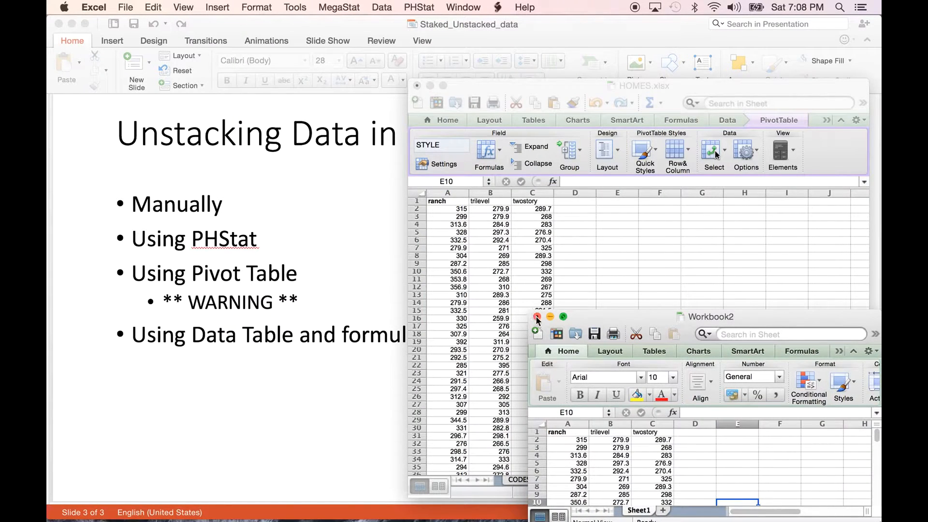
left_click(536, 317)
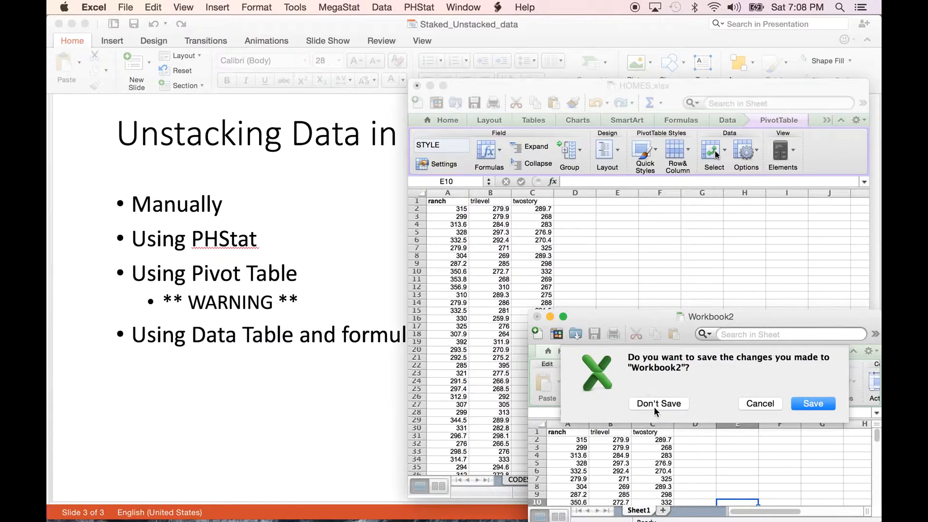
left_click(628, 402)
left_click(646, 373)
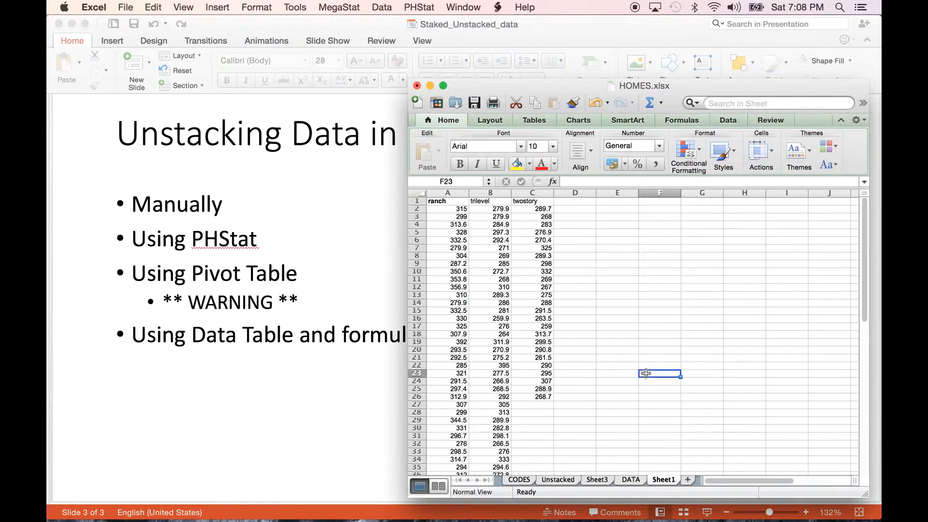
- Return to the PivotTable on Sheet3 and examine the individual prices listed under ranch
left_click(630, 481)
left_click(585, 481)
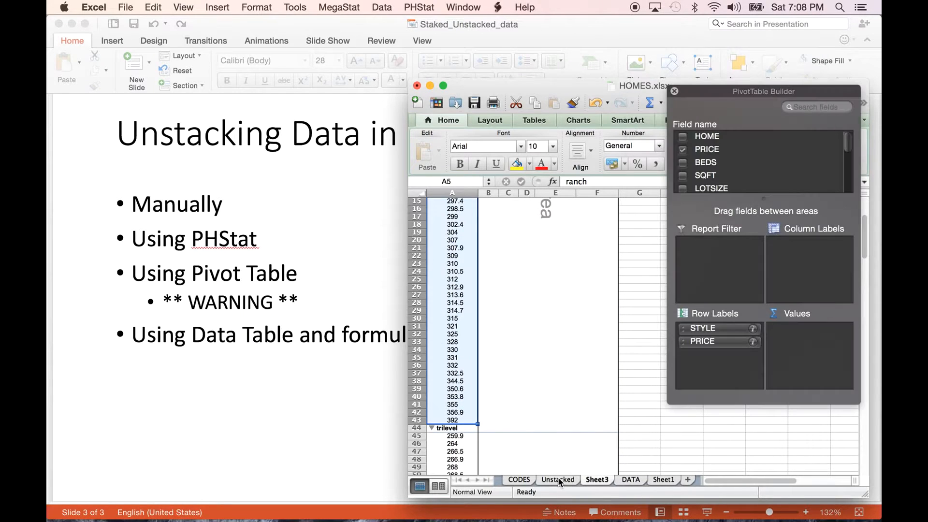
scroll(612, 311, "up", 5)
left_click(613, 310)
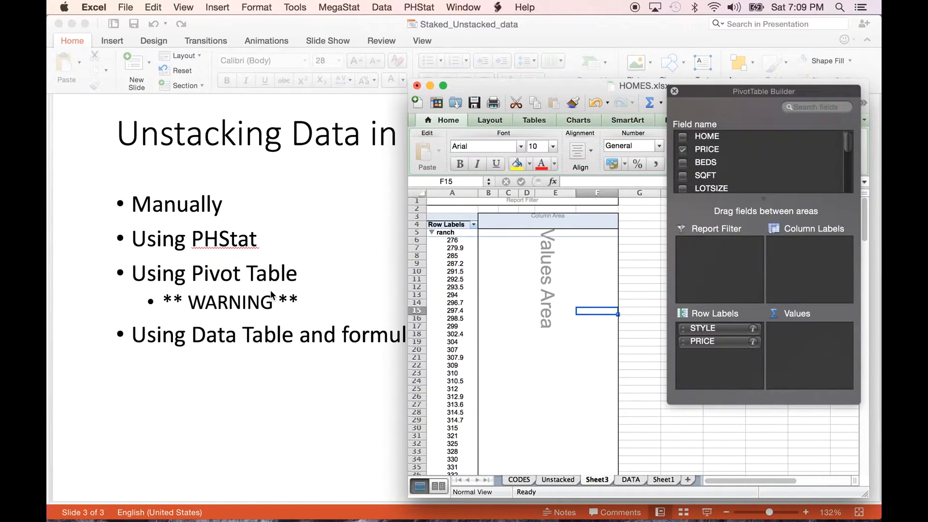
left_click(446, 244)
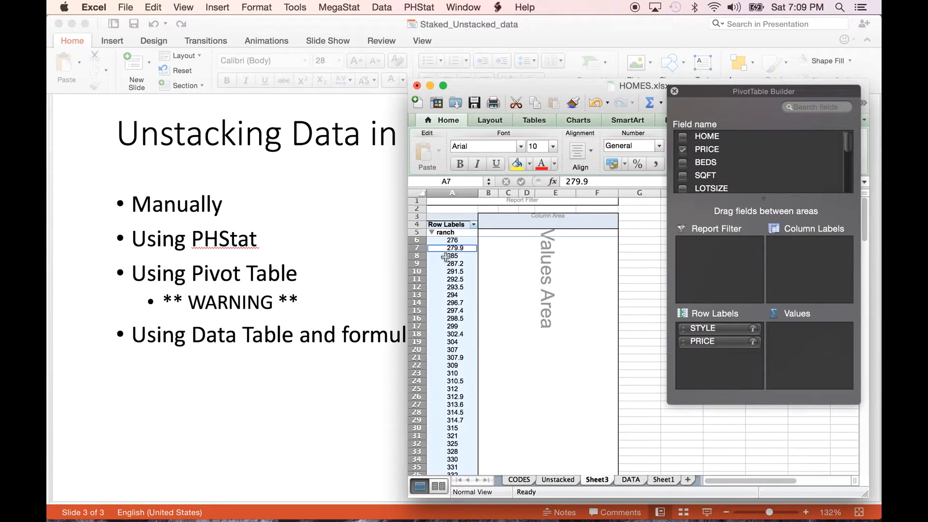
left_click(446, 257)
left_click(445, 272)
left_click(446, 288)
left_click(447, 302)
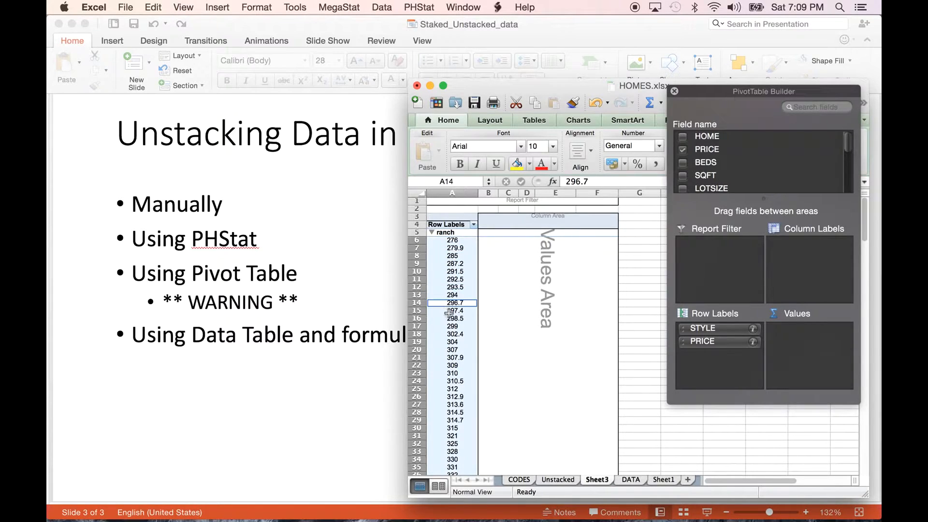
left_click(459, 286)
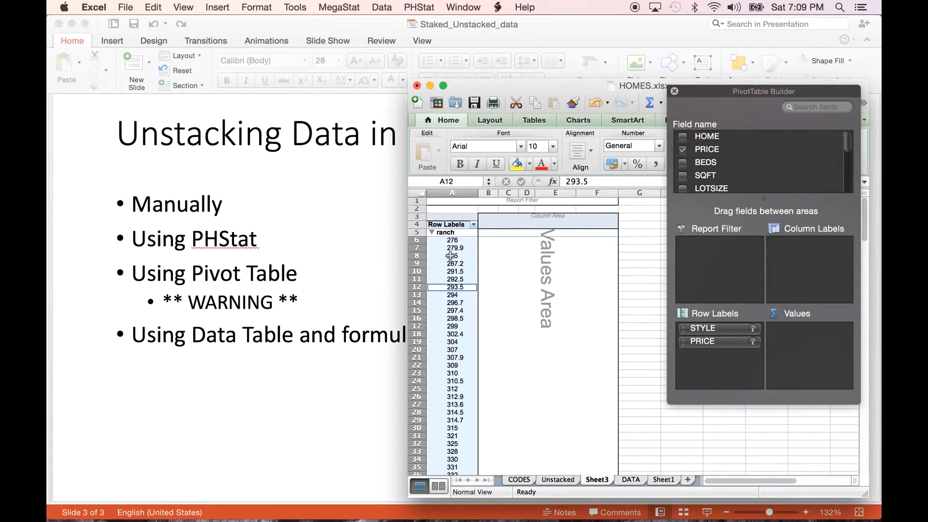
left_click(453, 293)
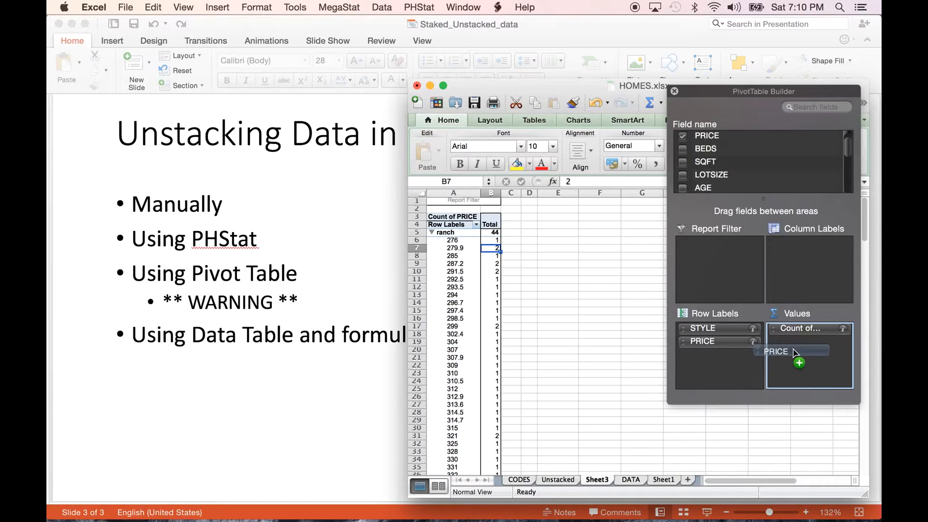
- Add PRICE to the PivotTable's values and summarize it by Count
left_click_drag(797, 354, 600, 404)
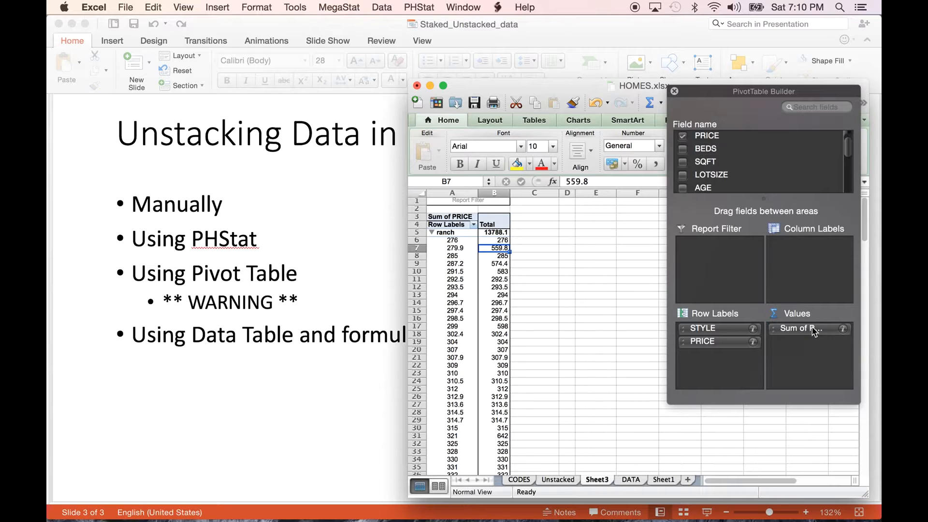
left_click(842, 329)
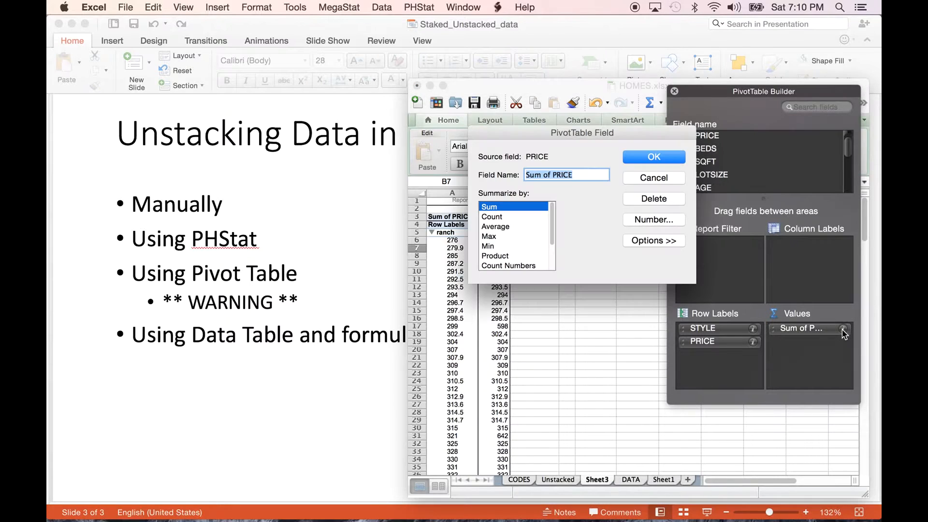
left_click(500, 218)
left_click(654, 157)
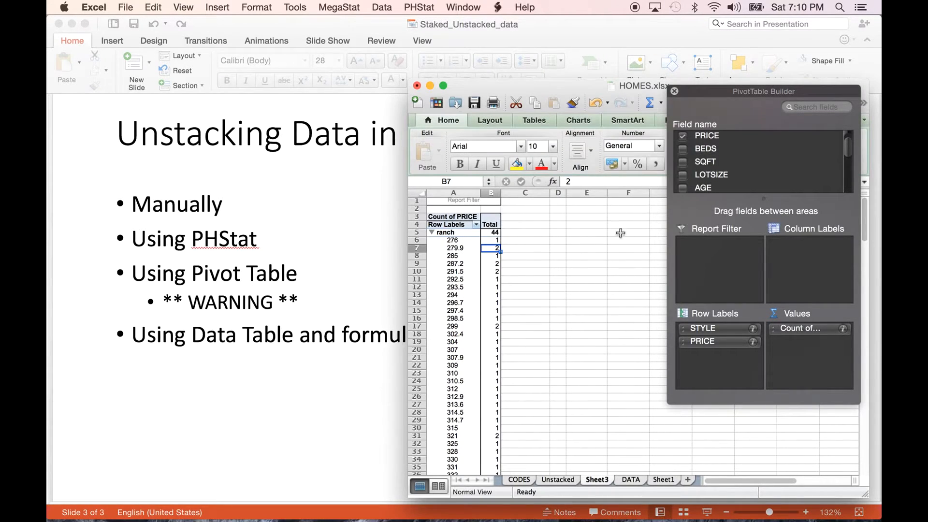
- Examine the count beside each ranch price in the PivotTable to find repeated prices
left_click(458, 242)
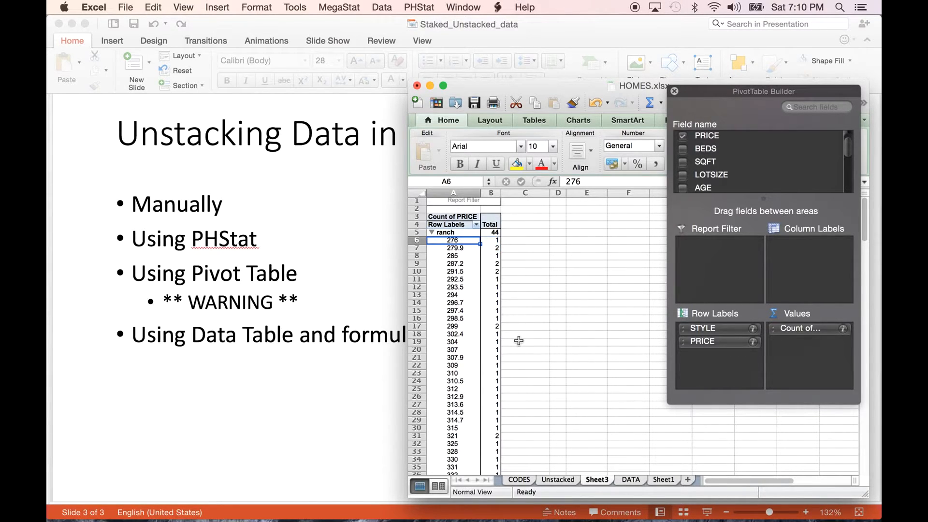
key("Down")
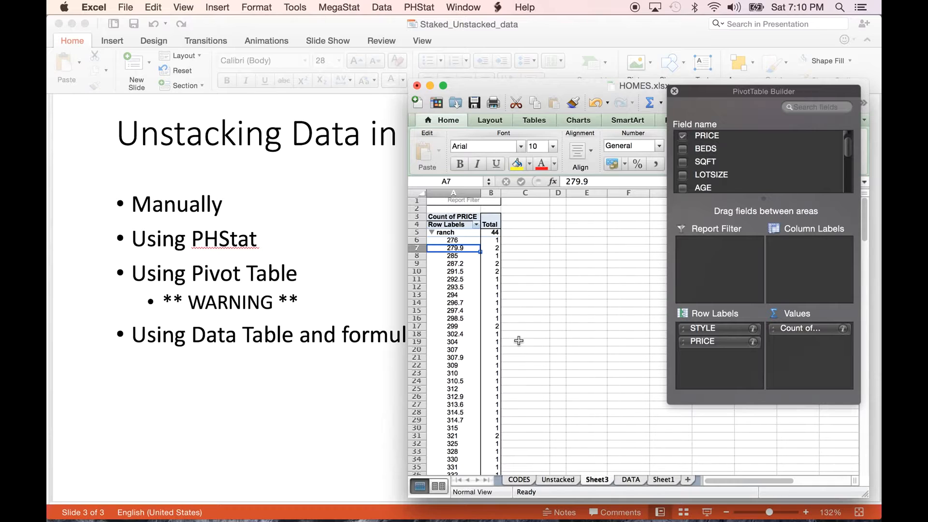
key("Down")
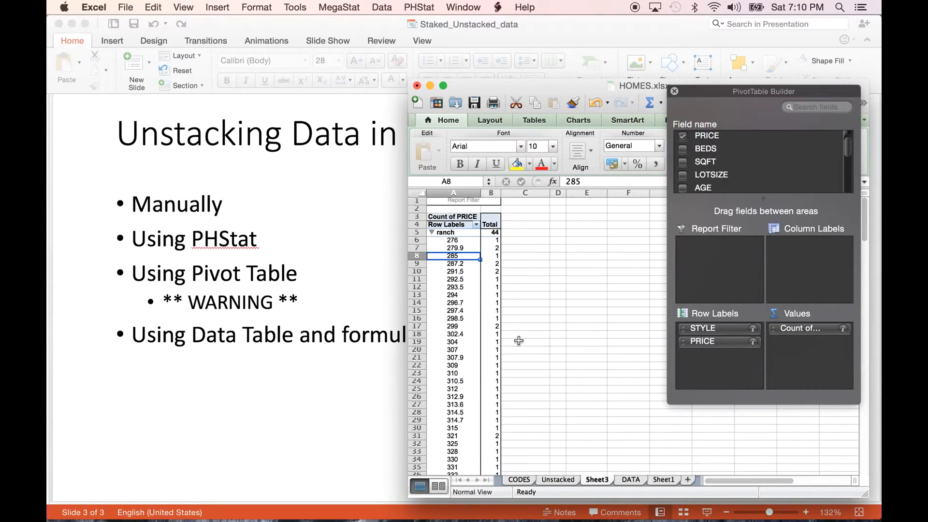
left_click(494, 247)
left_click(492, 271)
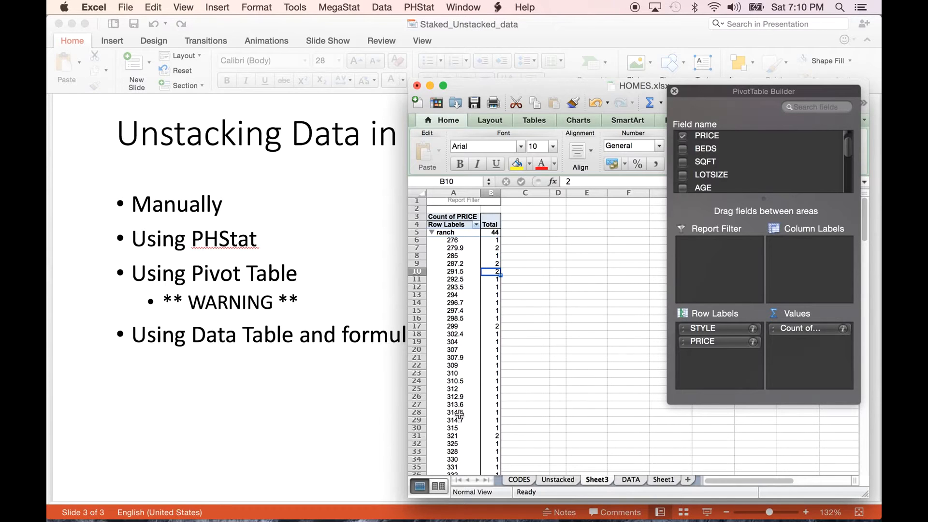
scroll(458, 414, "down", 5)
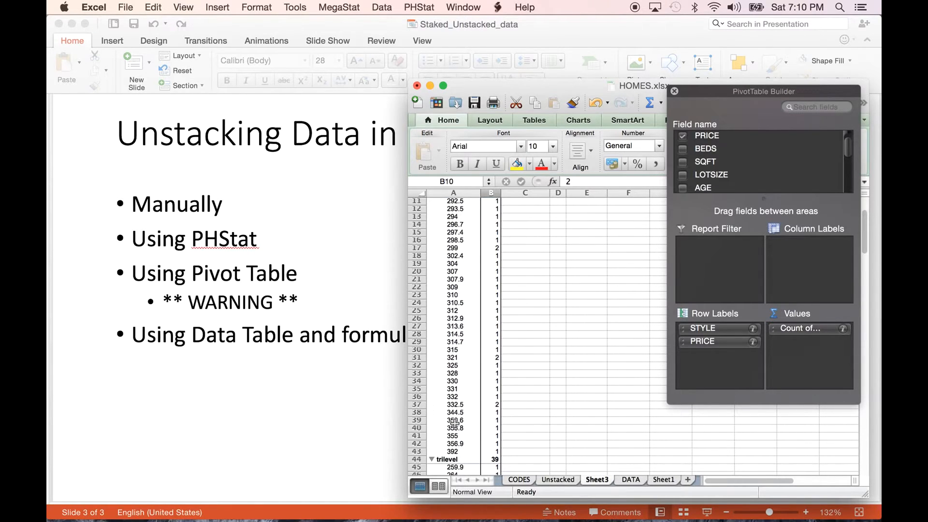
scroll(455, 423, "up", 5)
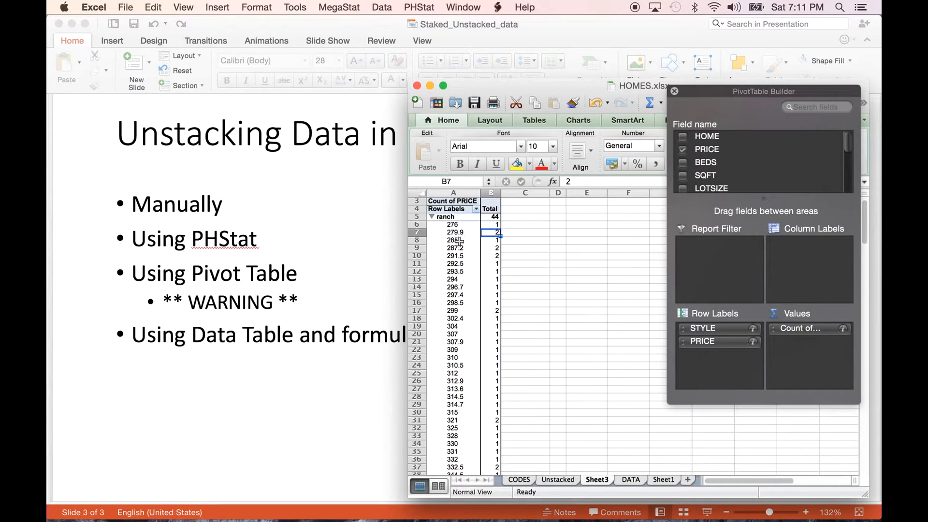
- Select the ranch prices in cells A6:A43 of the PivotTable
left_click_drag(458, 223, 461, 399)
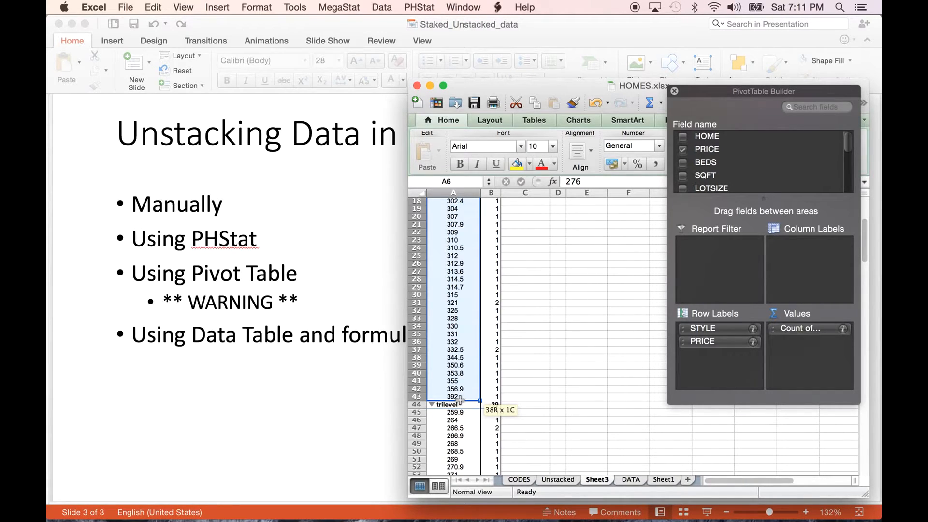
left_click_drag(461, 400, 461, 399)
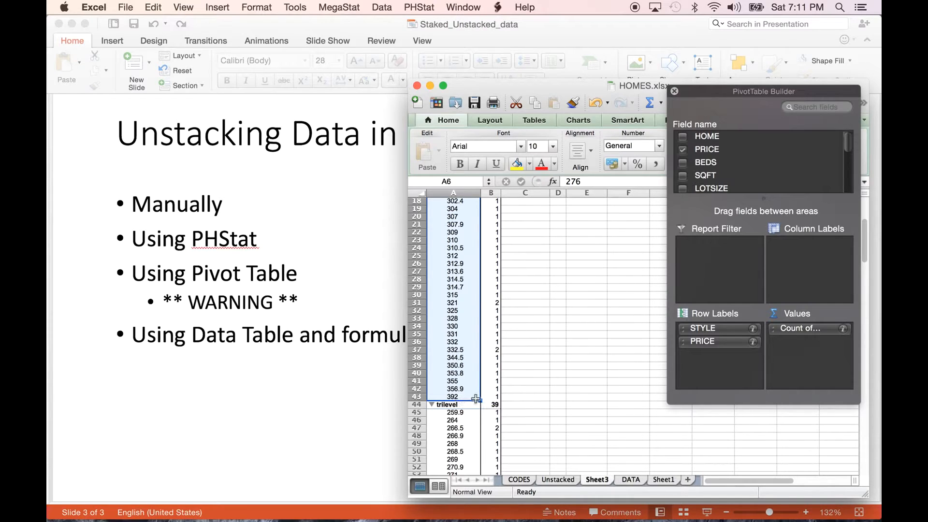
scroll(441, 420, "up", 3)
scroll(441, 420, "up", 5)
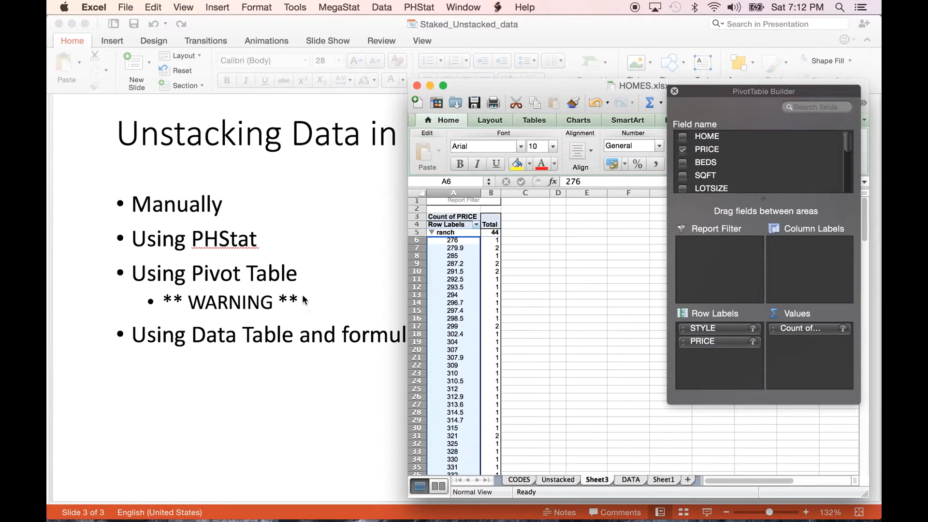
- Compare the PivotTable's price counts with the Unstacked sheet, check the CODES sheet, and return to Sheet3
left_click(512, 255)
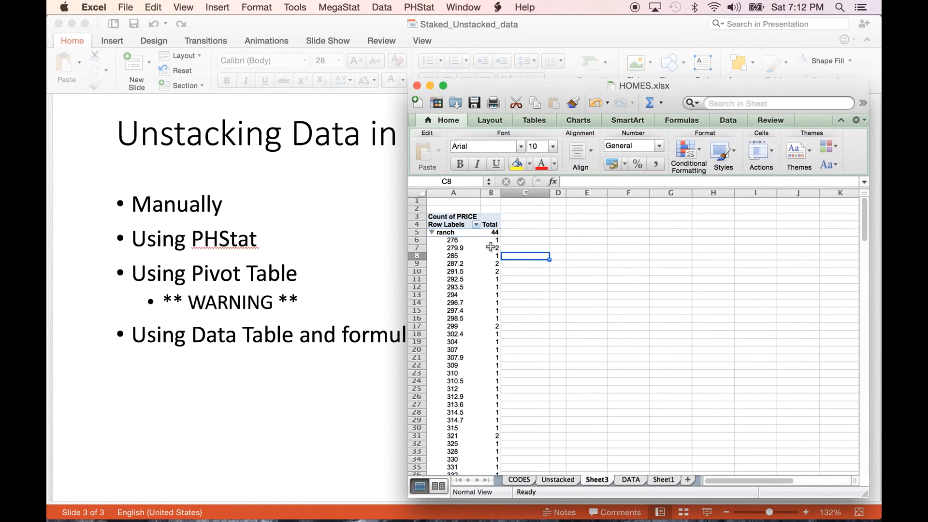
left_click(487, 243)
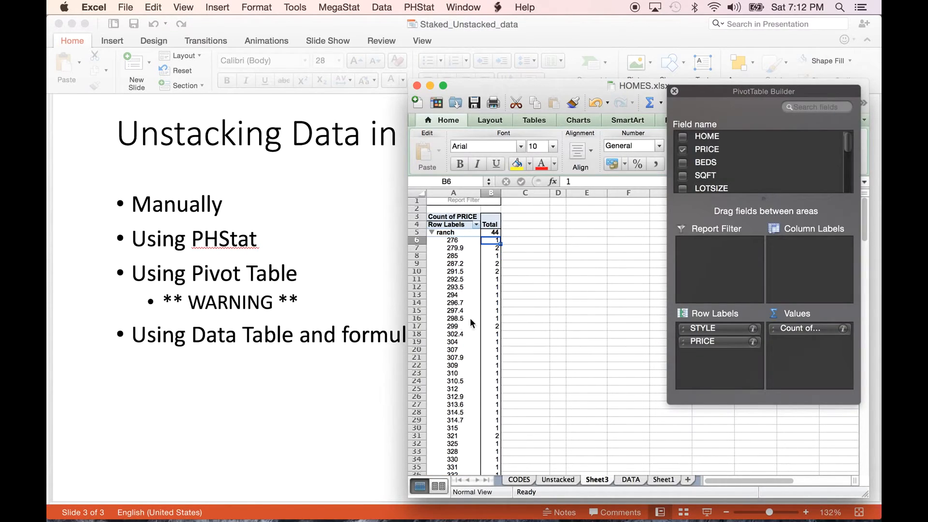
left_click(557, 480)
left_click(575, 420)
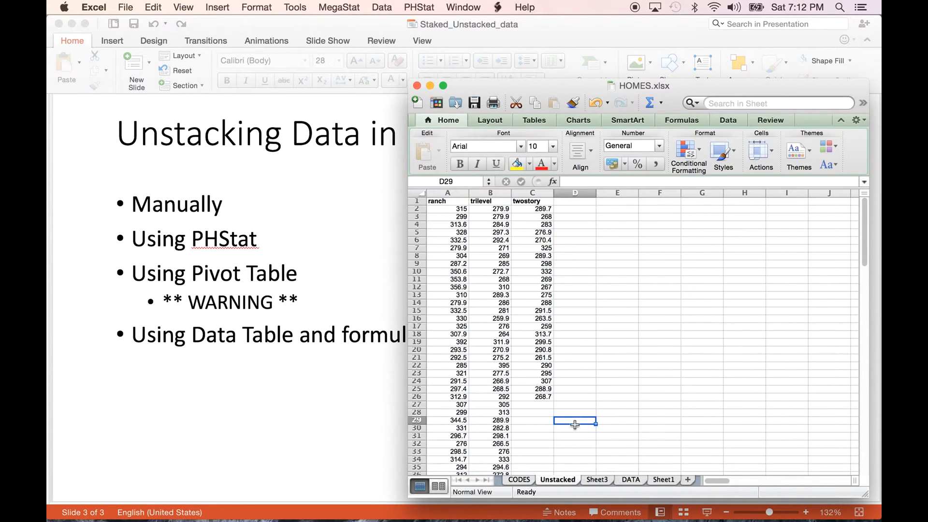
left_click(522, 479)
left_click(594, 480)
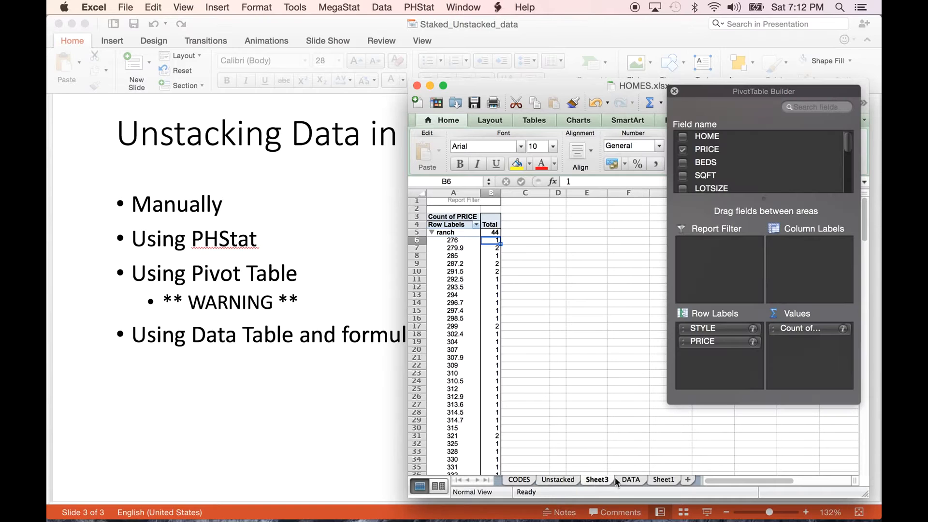
- On the DATA sheet, enter the column headings ranch, trilevel and twostory in cells N1:P1
left_click(623, 478)
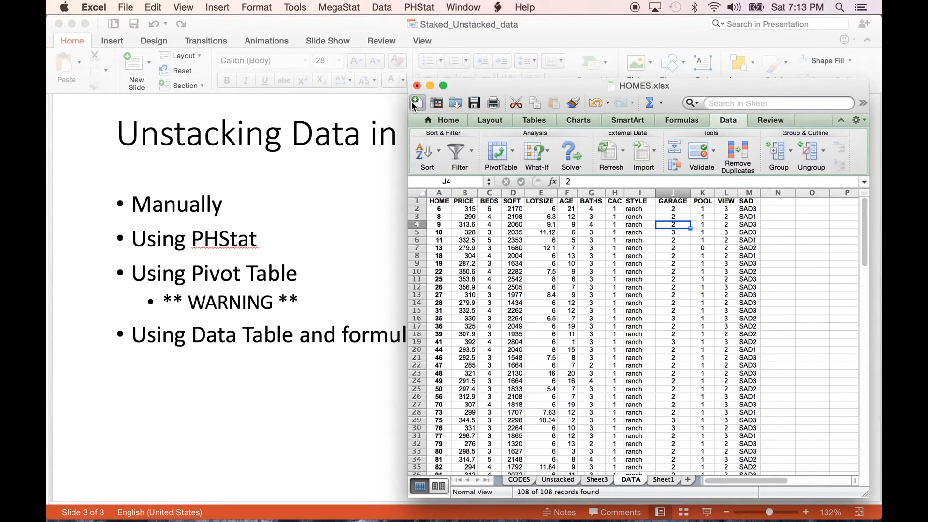
left_click_drag(409, 91, 248, 100)
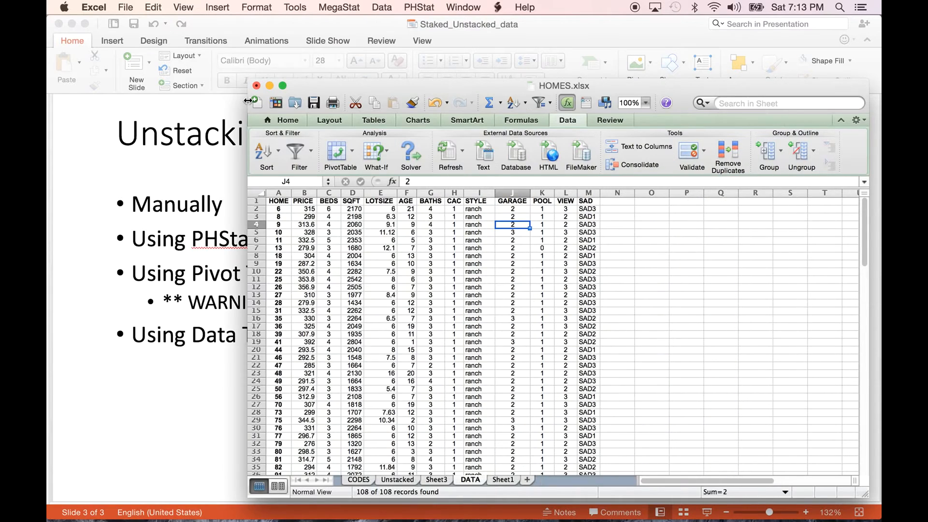
left_click(616, 202)
type("ranch")
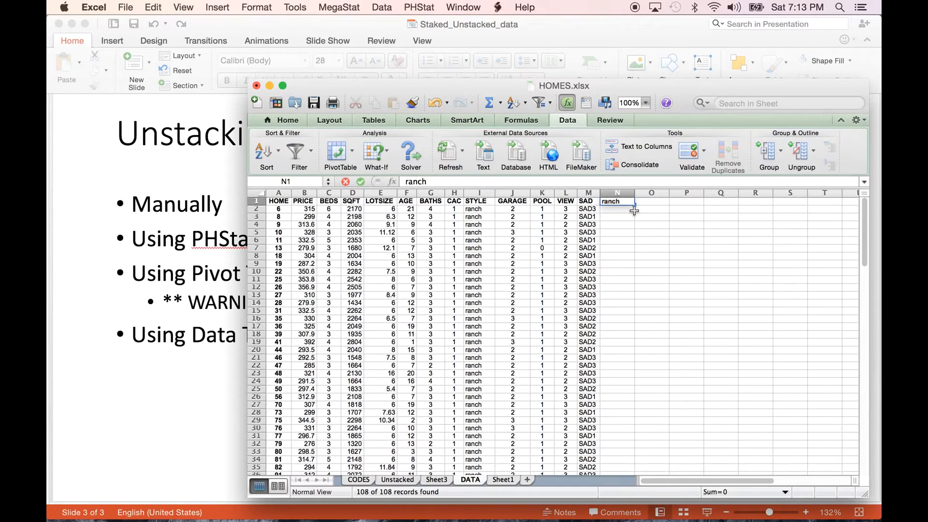
key("Tab")
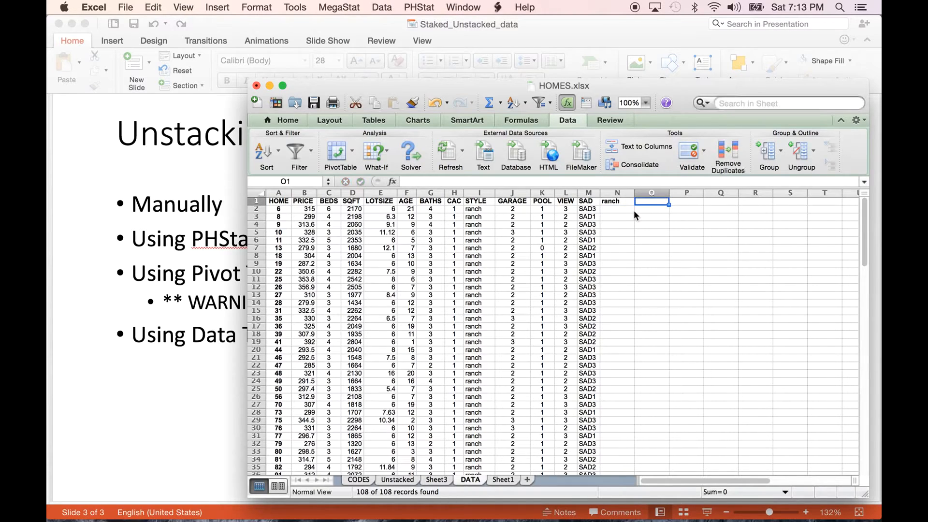
type("trilevel")
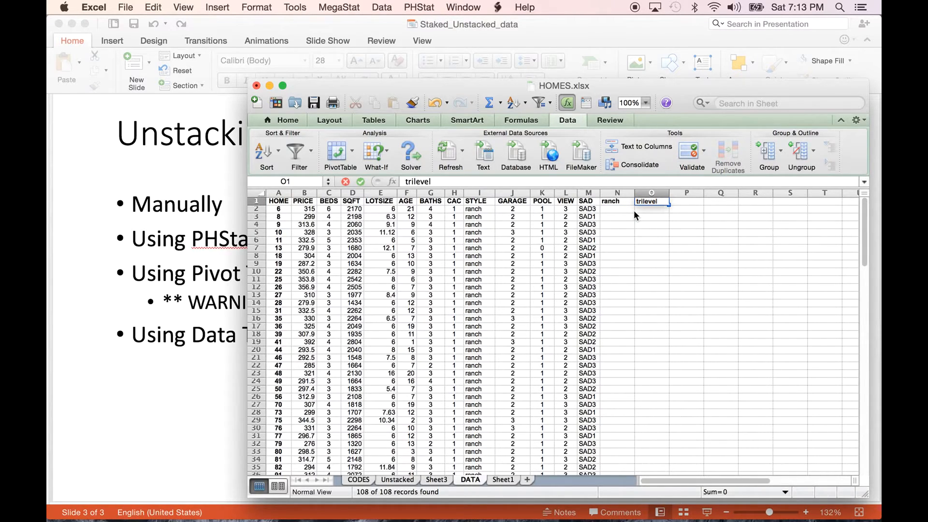
key("Tab")
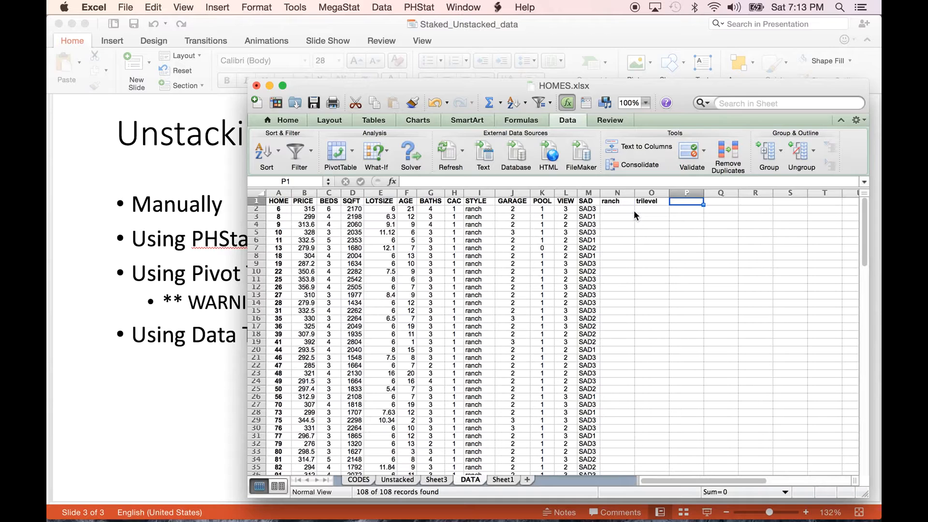
type("t")
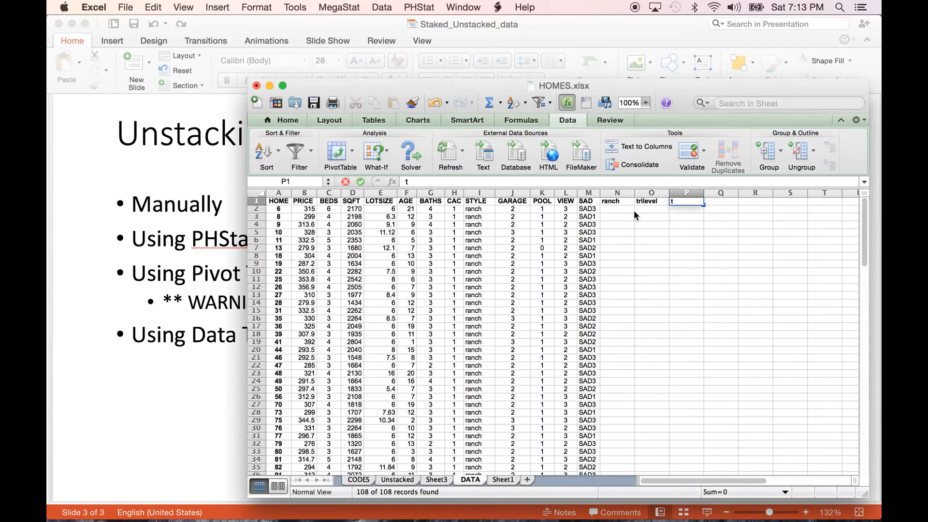
type("wostory")
key("Return")
left_click_drag(613, 201, 673, 202)
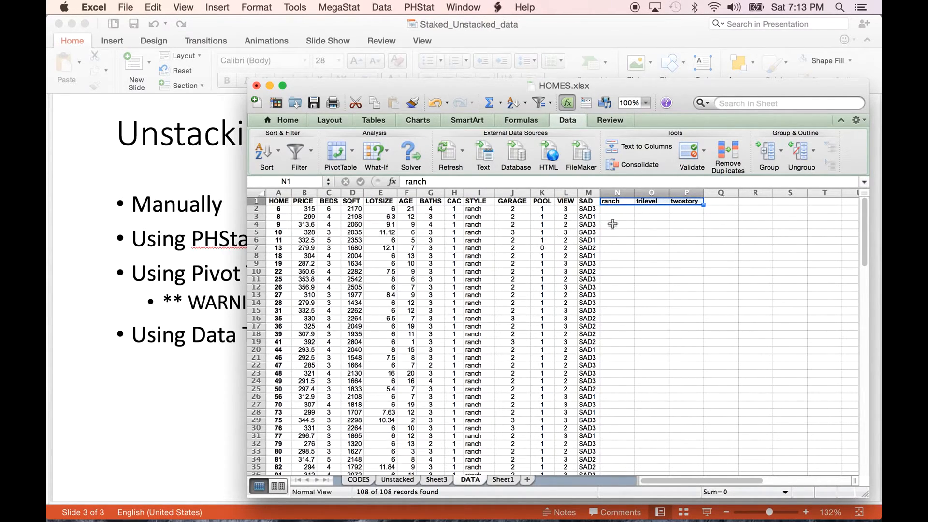
- Enter the formula =IF(I2=N1,B2:B2,"") in cell N2 to return the price of ranch homes
left_click(616, 208)
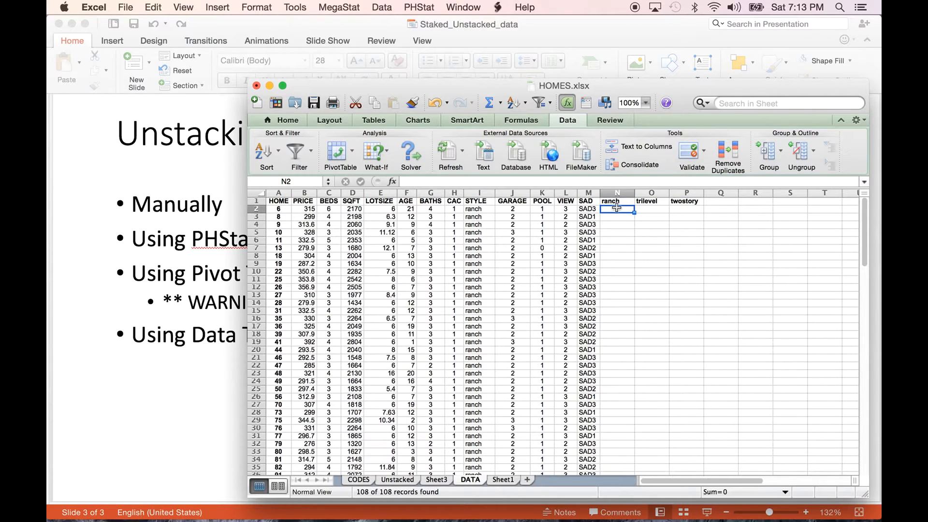
type("=if(")
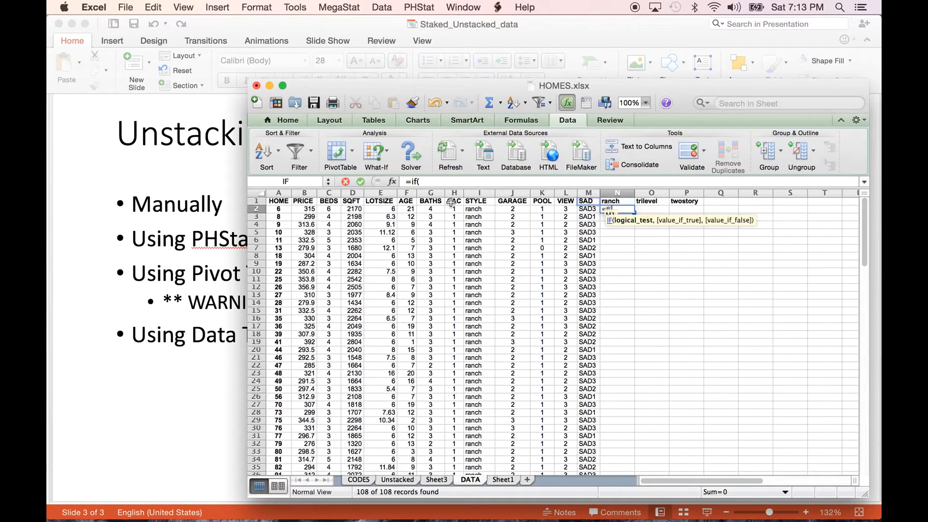
left_click(475, 209)
type("=")
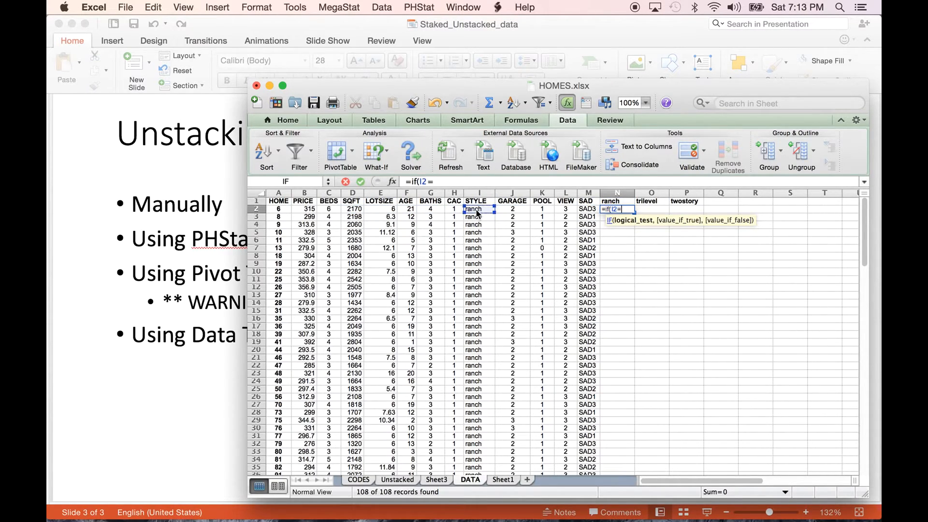
left_click(612, 201)
type(",")
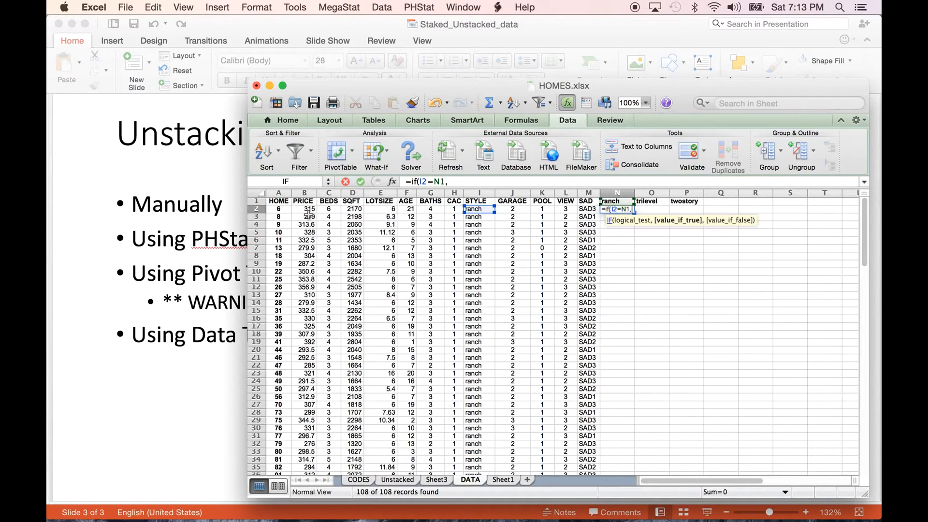
left_click_drag(307, 211, 315, 214)
type("\"")
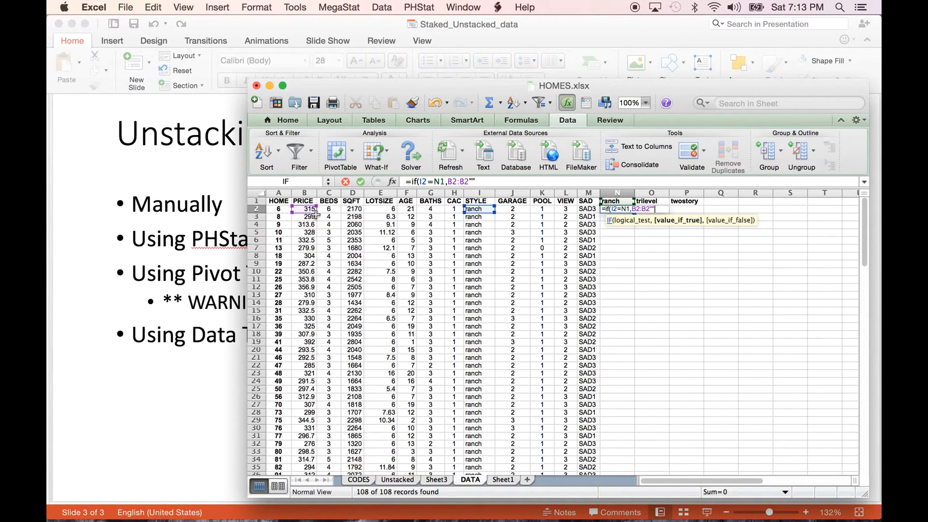
type(",")
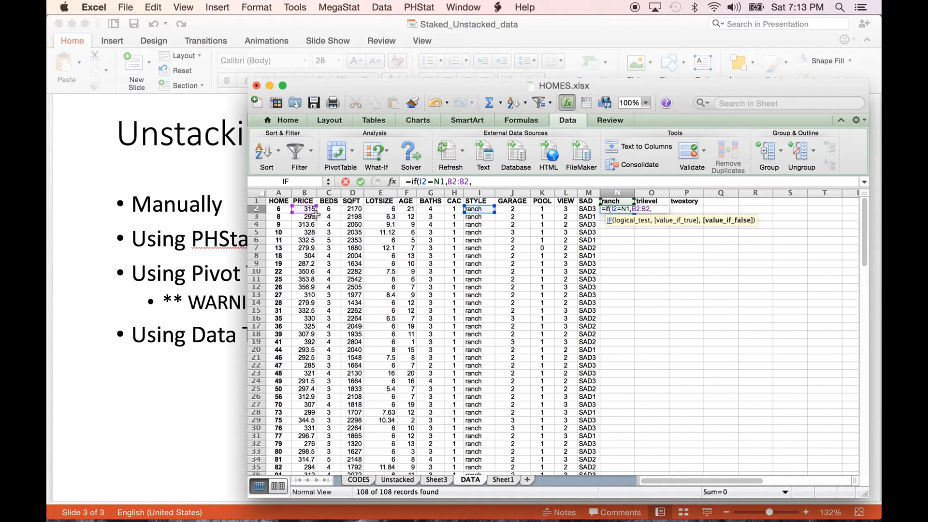
type("\"\")")
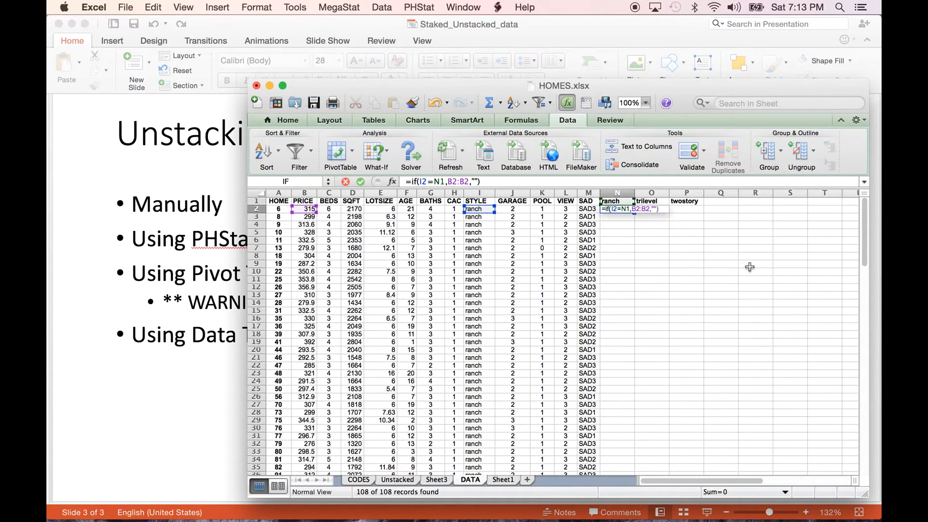
type("+")
left_click(641, 233)
key("BackSpace")
key("BackSpace")
key("BackSpace")
key("Return")
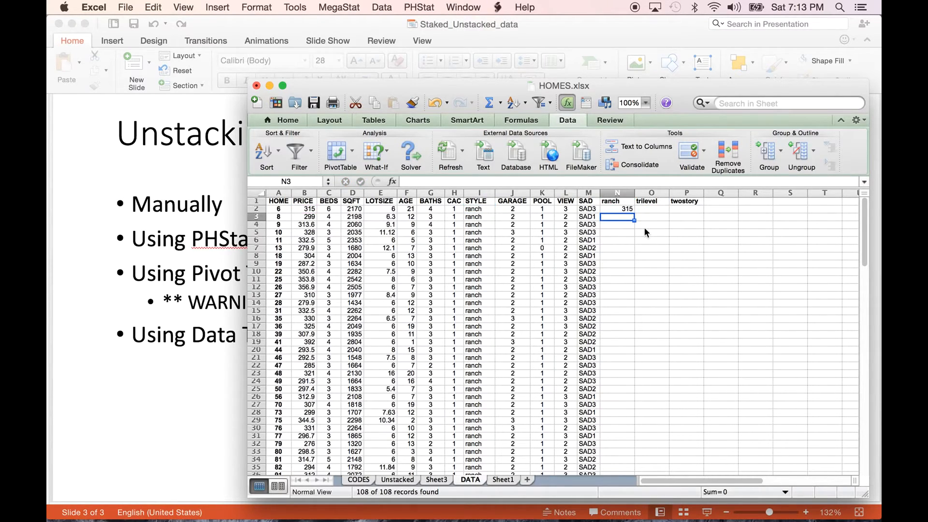
- Correct the price reference in N2 so that the formula reads =IF(I2=N1,B2,"")
left_click(646, 103)
left_click(638, 140)
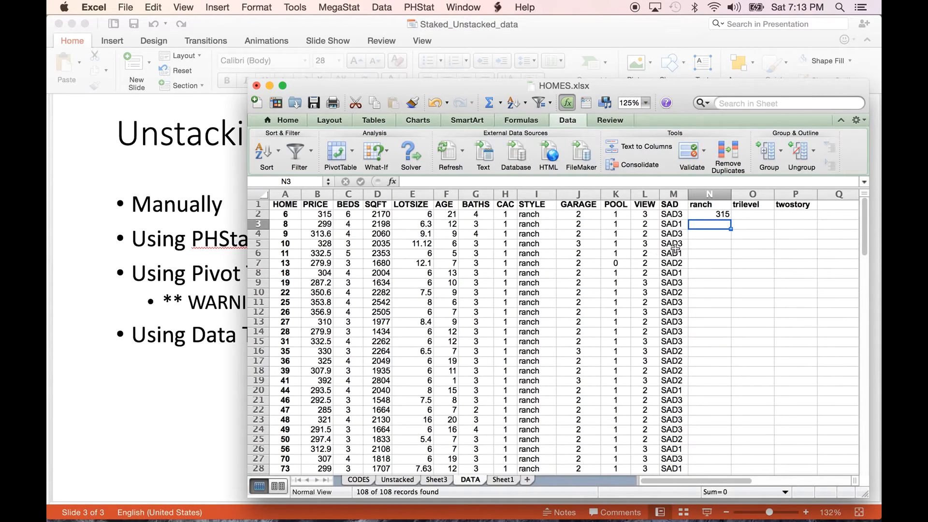
left_click(698, 217)
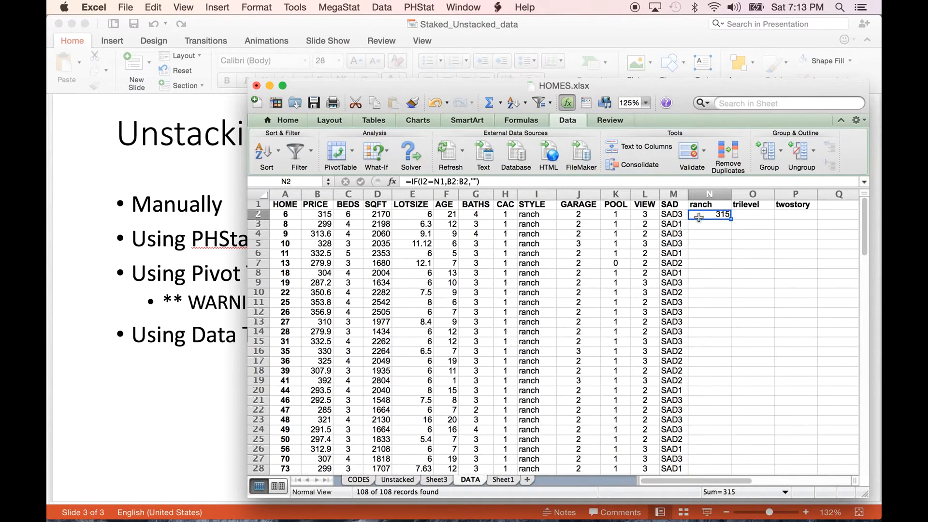
left_click(471, 181)
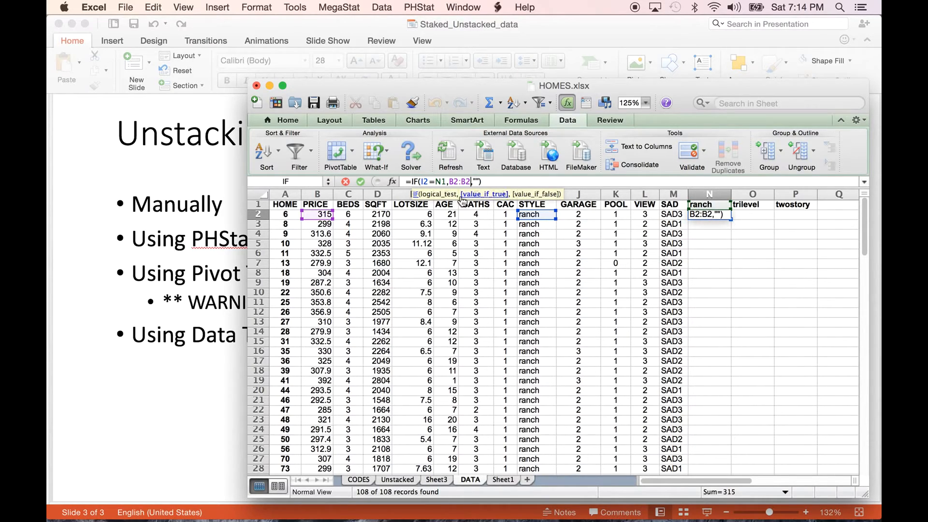
left_click(470, 182)
key("BackSpace")
key("BackSpace")
key("BackSpace")
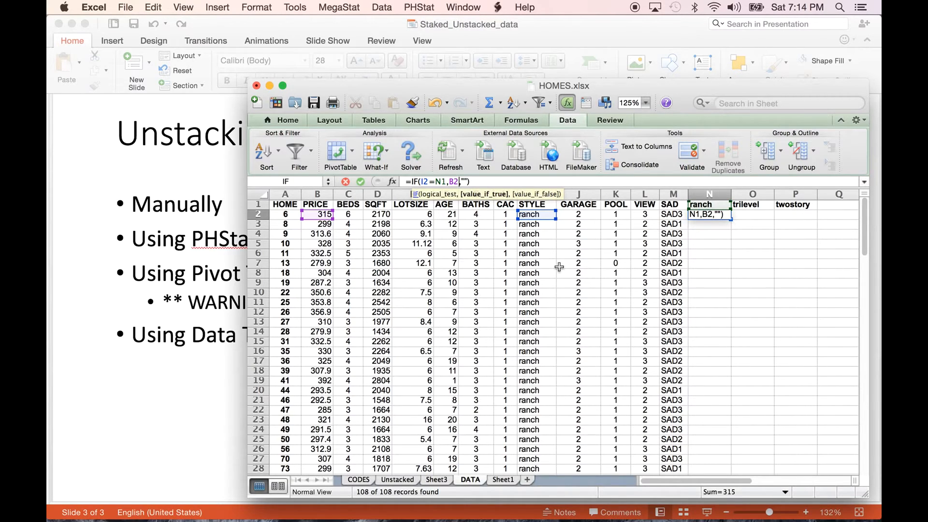
key("Return")
- Add mixed references to the N2 formula so that it reads =IF($I2=N$1,$B2,"")
left_click(721, 214)
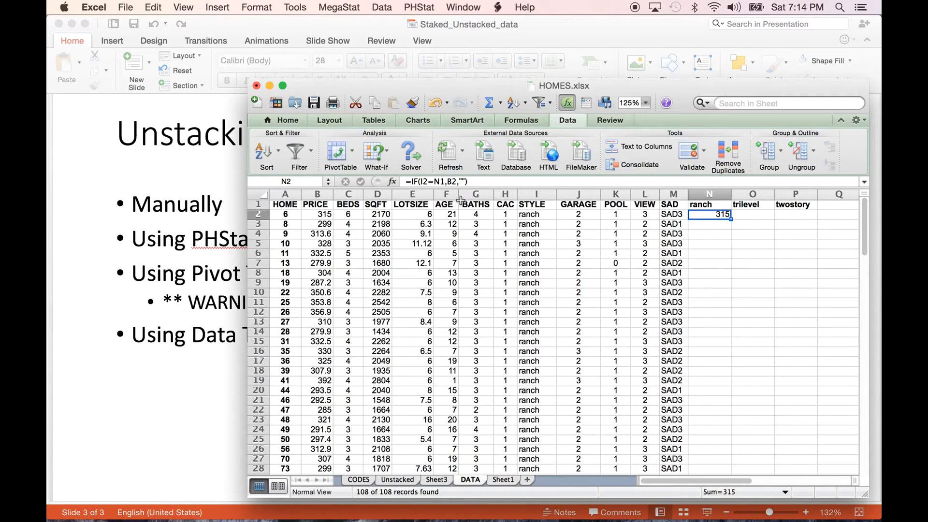
left_click(419, 182)
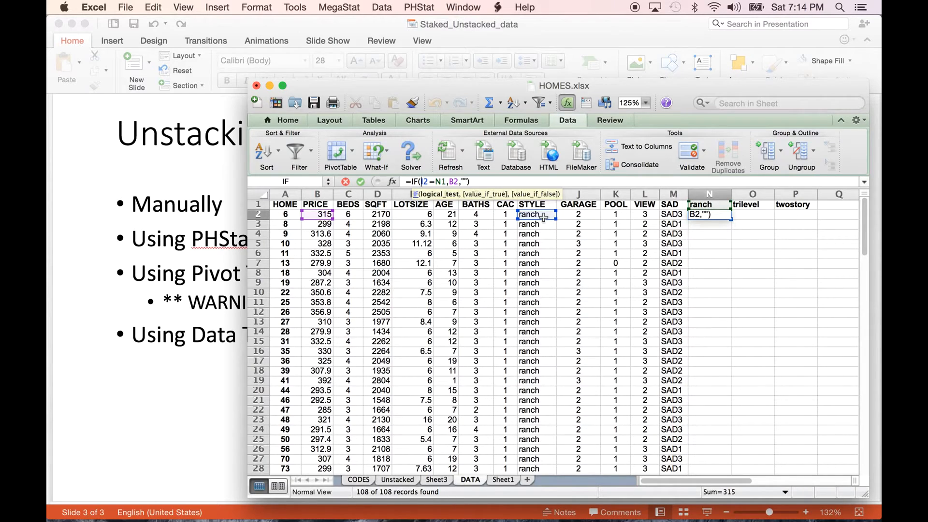
type("$")
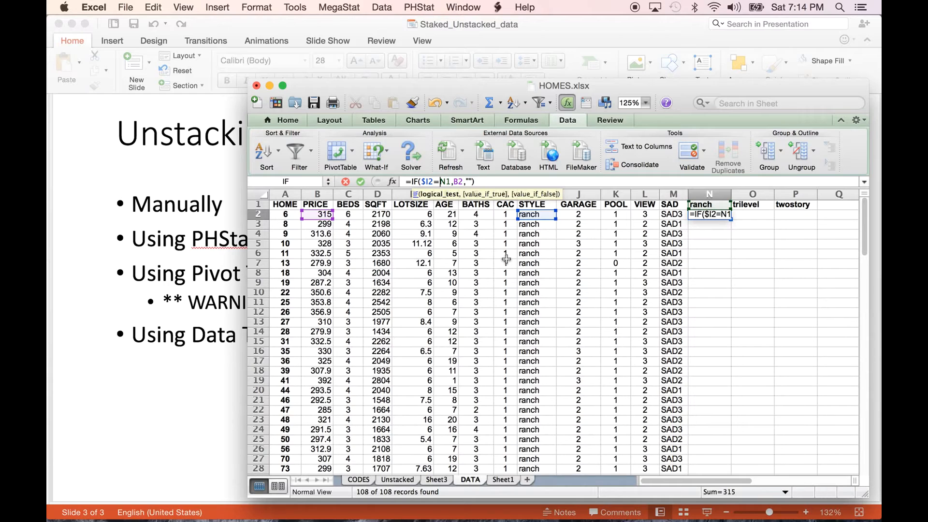
key("super+z")
key("super+z")
key("super+y")
key("BackSpace")
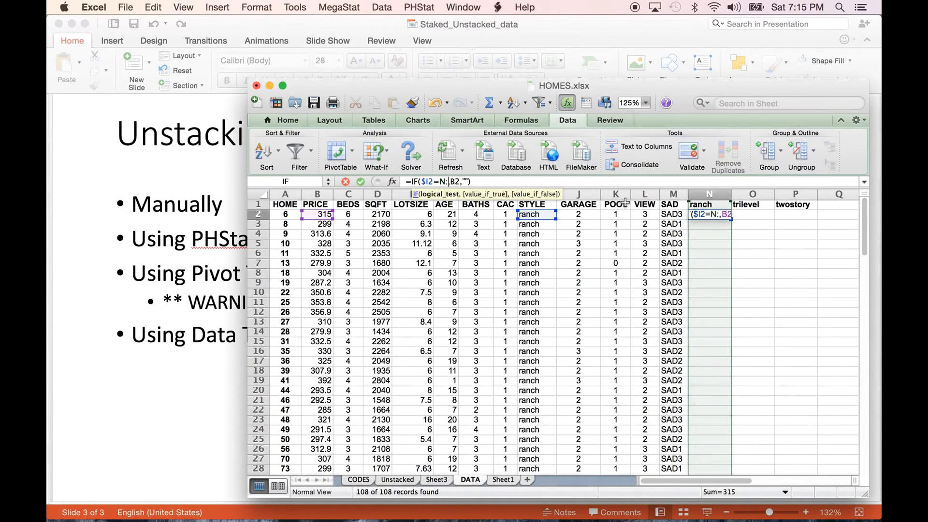
key("BackSpace")
type("1")
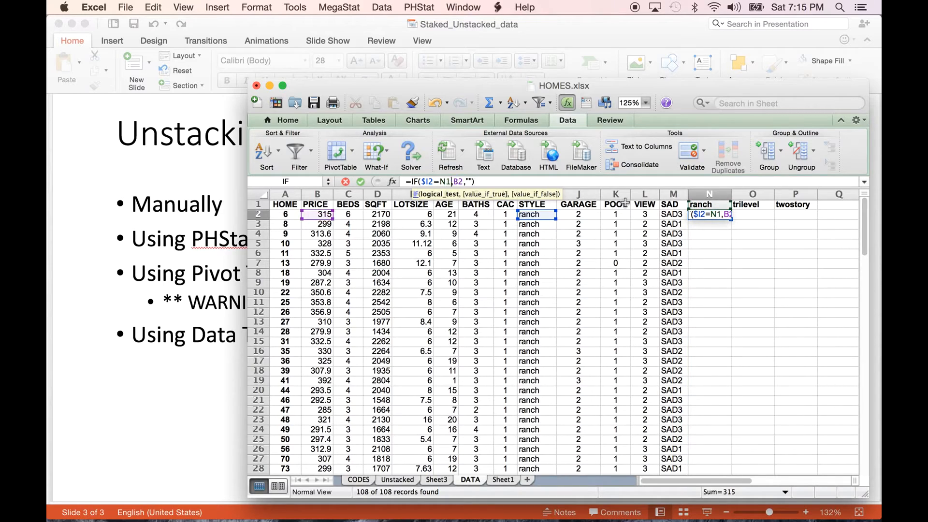
left_click(448, 182)
type("$")
left_click(464, 182)
type("$")
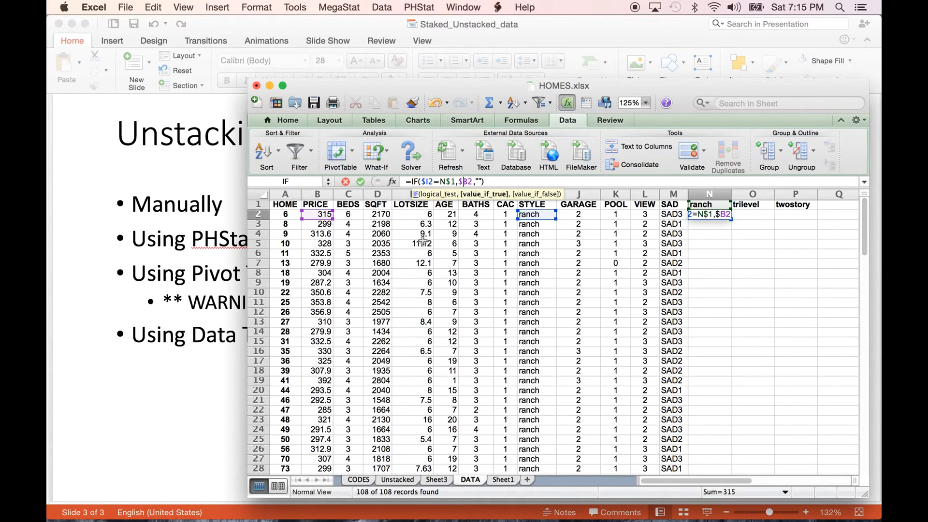
key("Return")
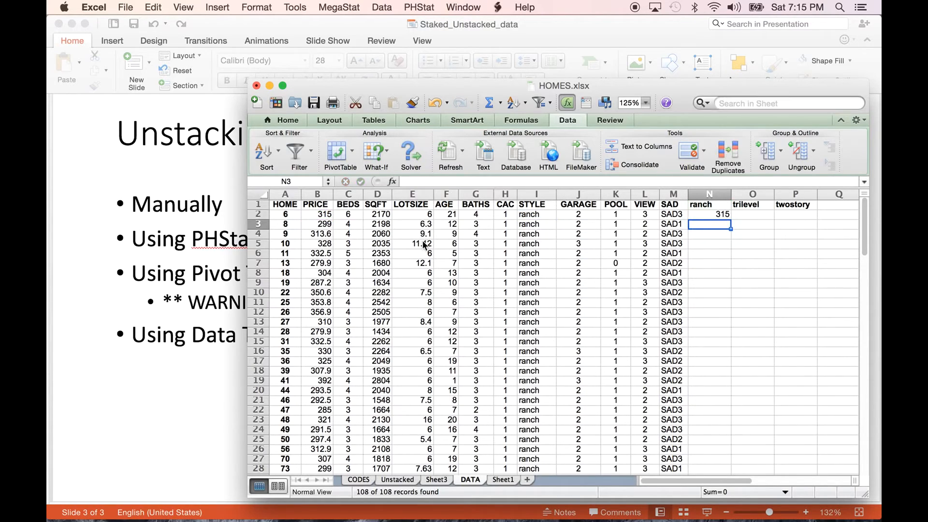
- Fill the N2 formula down the ranch column and check the results where STYLE changes from ranch to trilevel
left_click(720, 214)
double_click(730, 221)
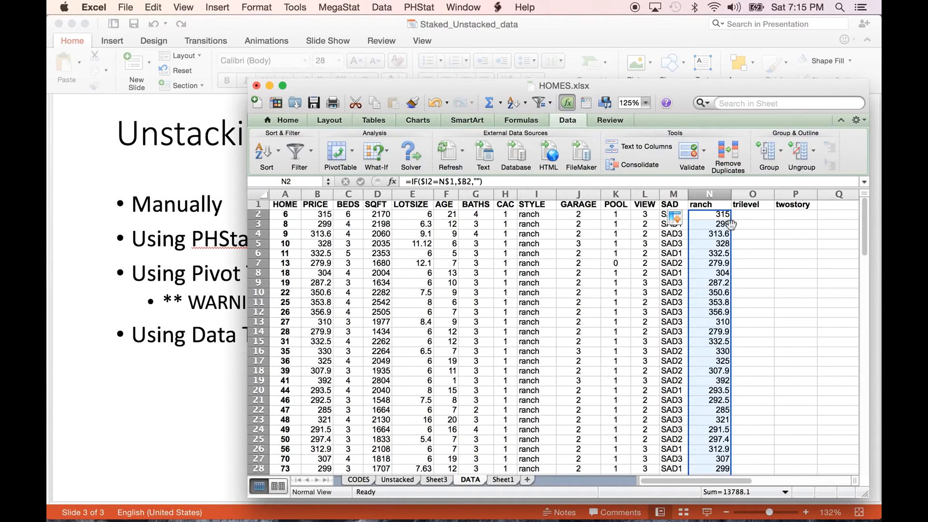
scroll(715, 424, "down", 10)
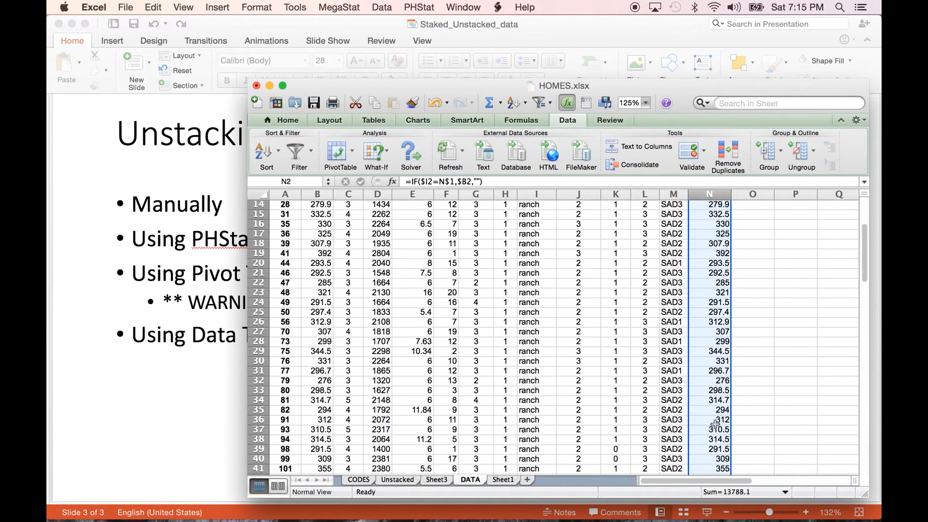
scroll(715, 424, "down", 4)
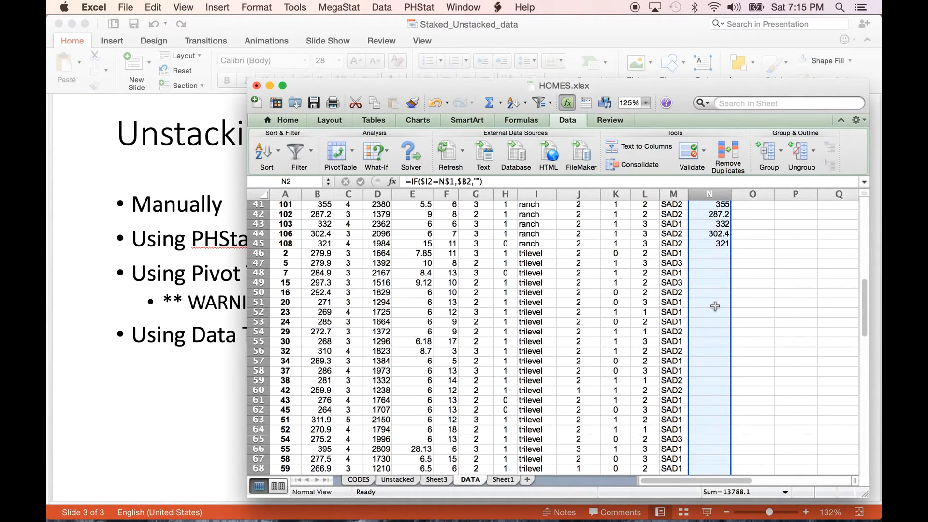
scroll(715, 306, "up", 12)
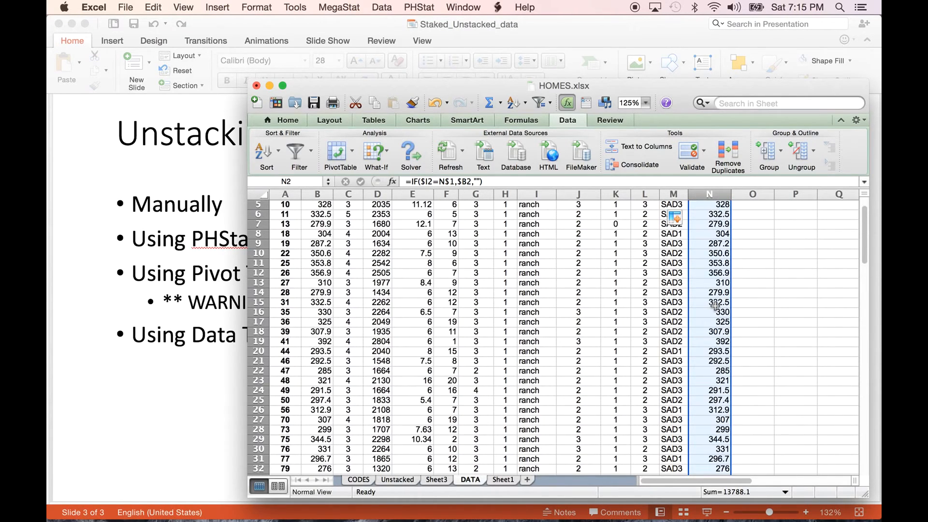
scroll(715, 306, "up", 2)
- Copy the N2 formula across to the trilevel and twostory columns in cells O2:P2
left_click(721, 214)
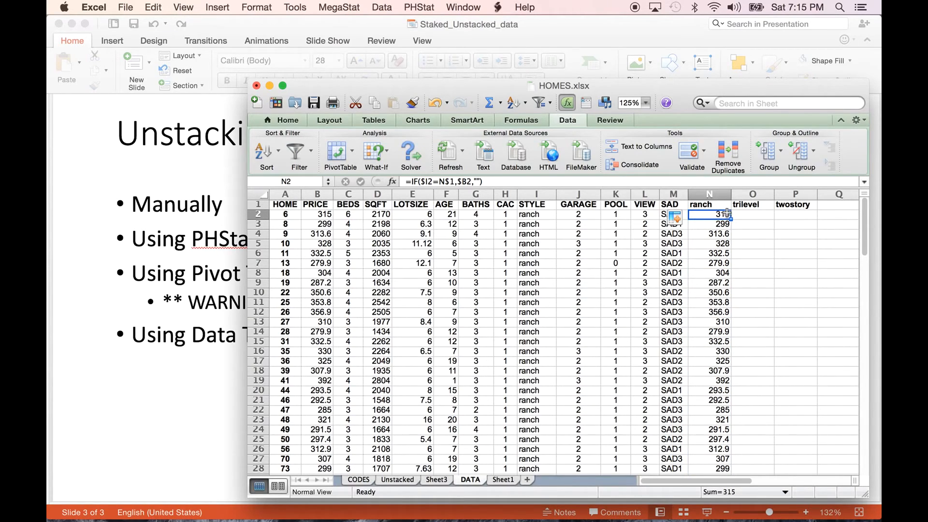
left_click_drag(730, 219, 802, 219)
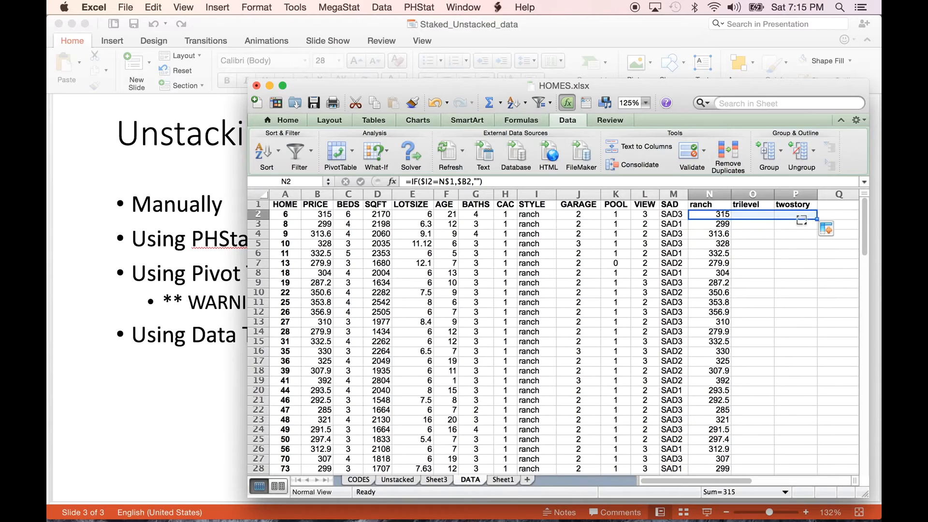
left_click(756, 214)
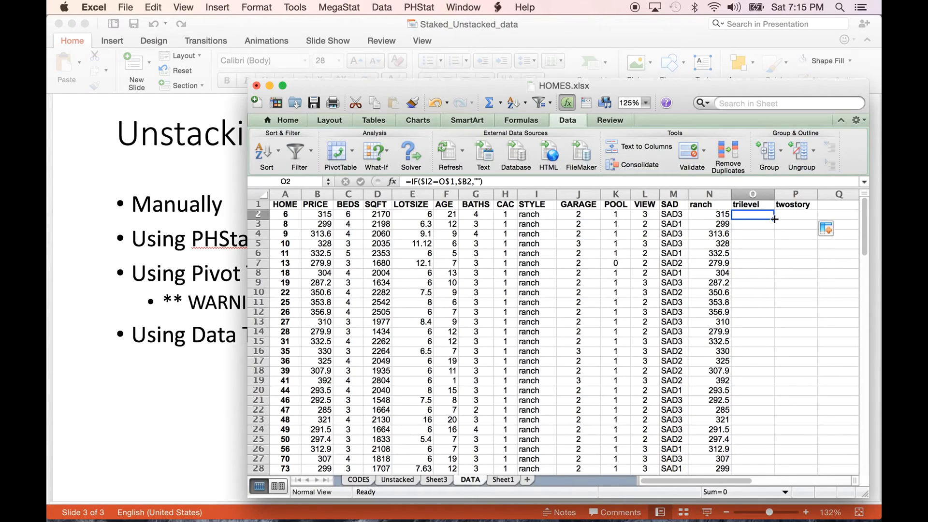
left_click_drag(773, 218, 813, 217)
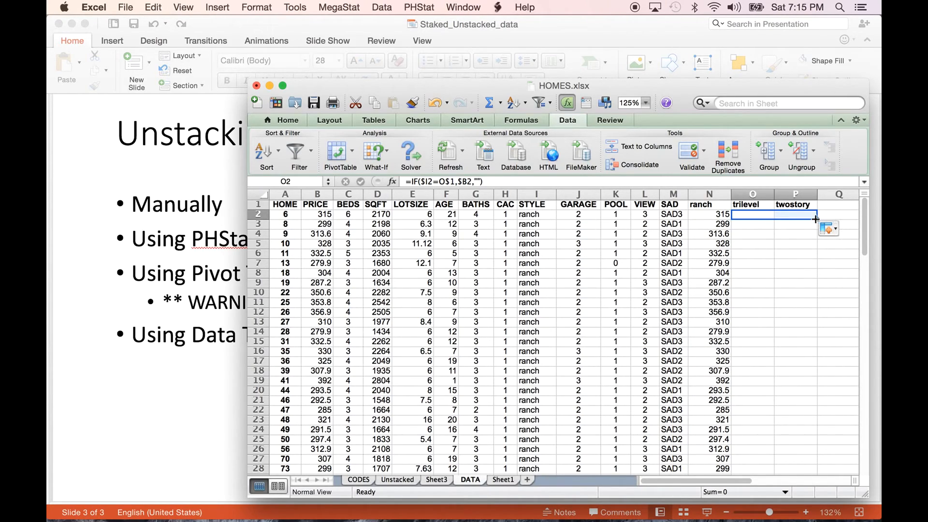
- Fill the O2:P2 formulas down the trilevel and twostory columns and check the results through the last data row
double_click(817, 219)
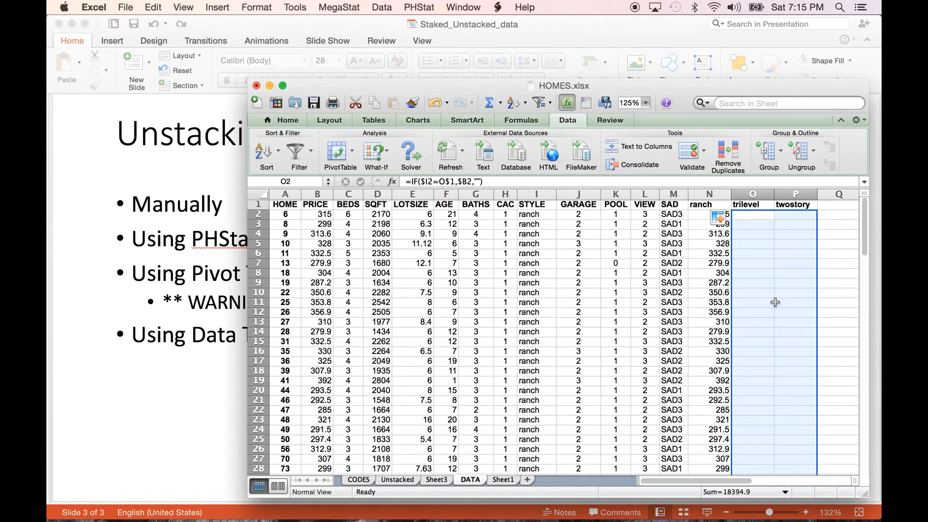
scroll(775, 302, "down", 10)
scroll(775, 302, "down", 15)
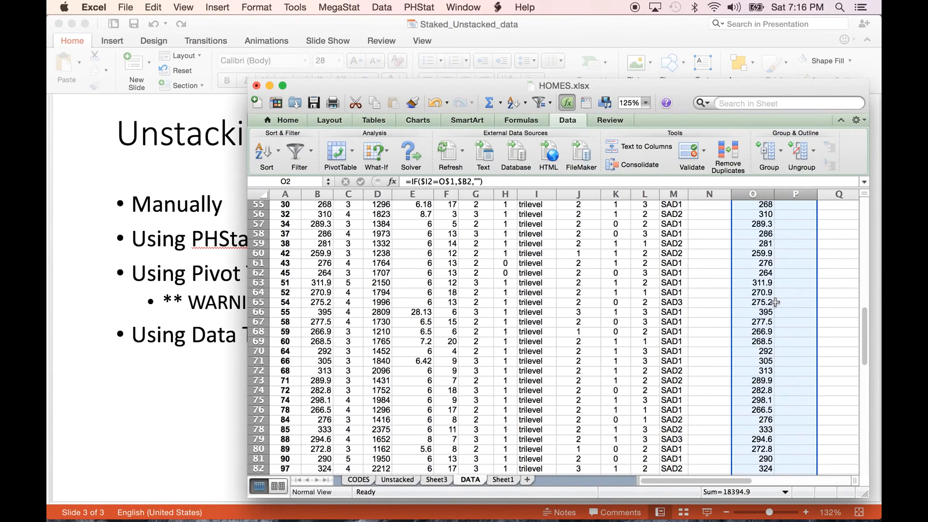
scroll(775, 302, "down", 5)
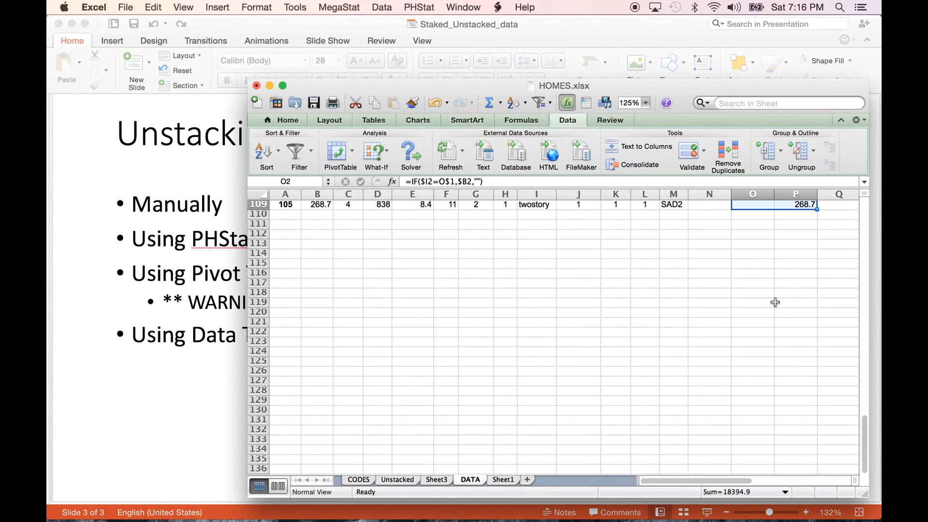
- Copy the ranch, trilevel and twostory columns N through P and add a new blank worksheet
scroll(775, 302, "up", 20)
left_click_drag(709, 193, 791, 189)
right_click(790, 192)
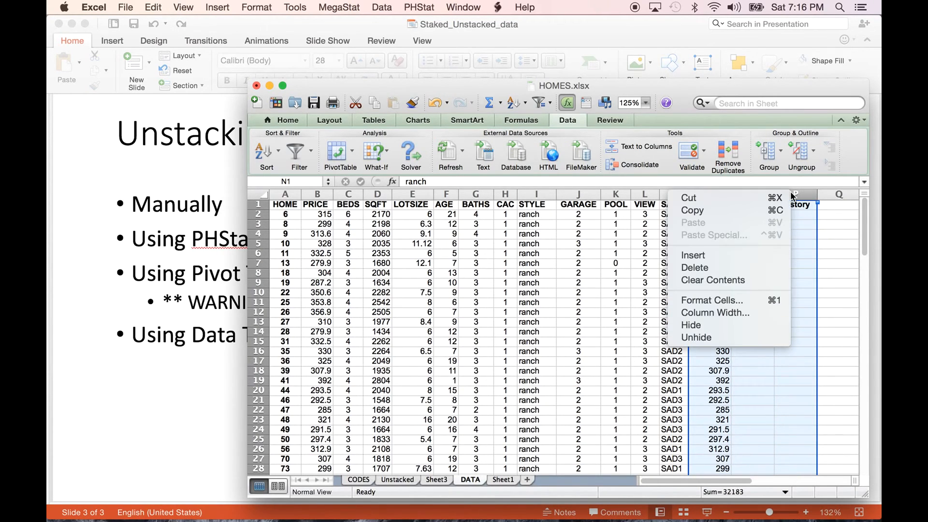
left_click(762, 208)
left_click(530, 480)
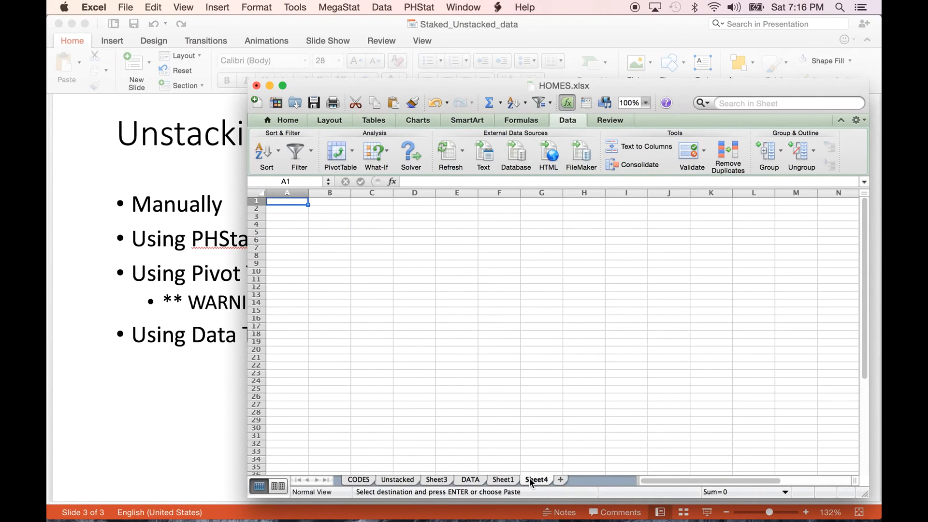
- Paste the copied columns as values only, starting at cell A1 of the new sheet
right_click(281, 204)
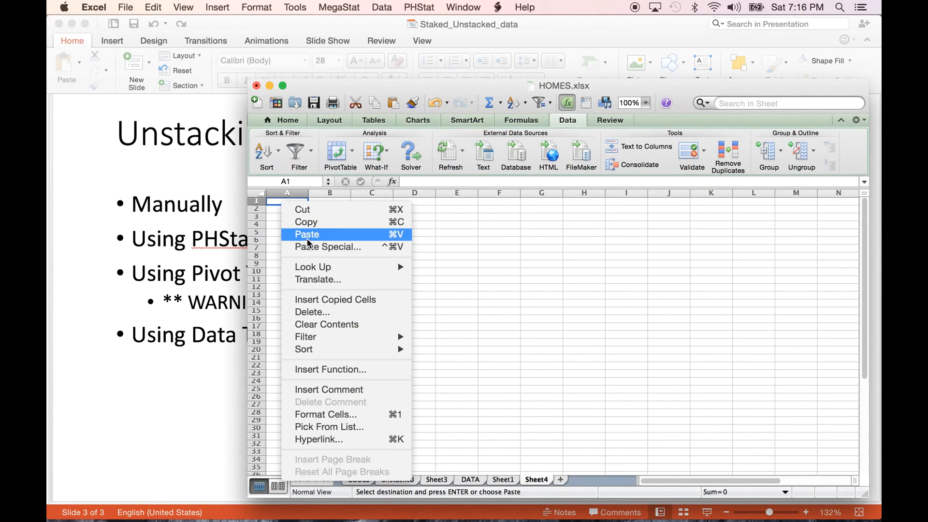
left_click(329, 247)
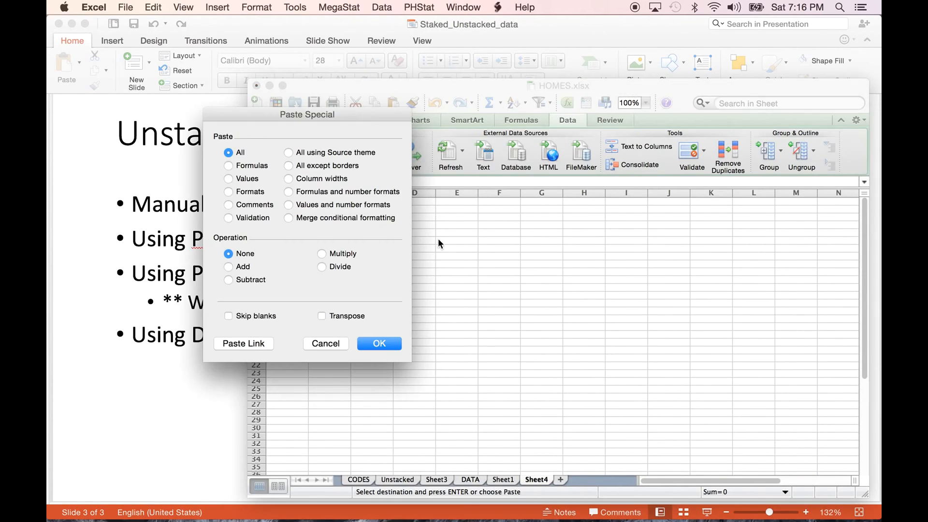
left_click(229, 179)
left_click(366, 344)
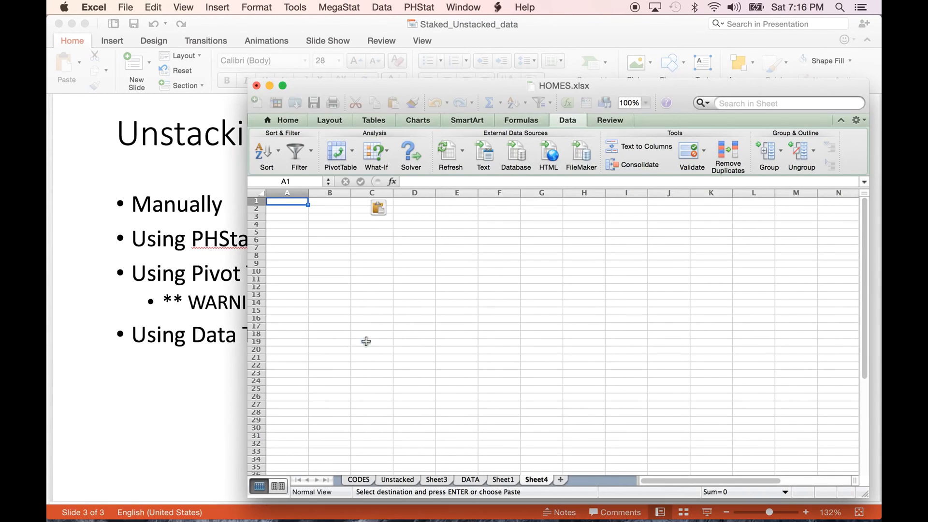
left_click(404, 312)
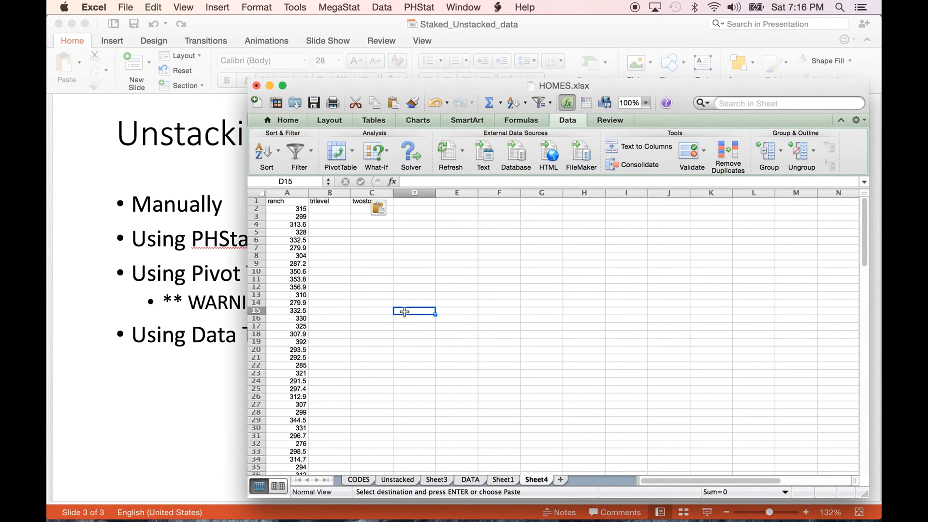
- Delete the blank cells B2:C45 above the trilevel prices, shifting the remaining cells up
left_click(646, 102)
left_click(637, 135)
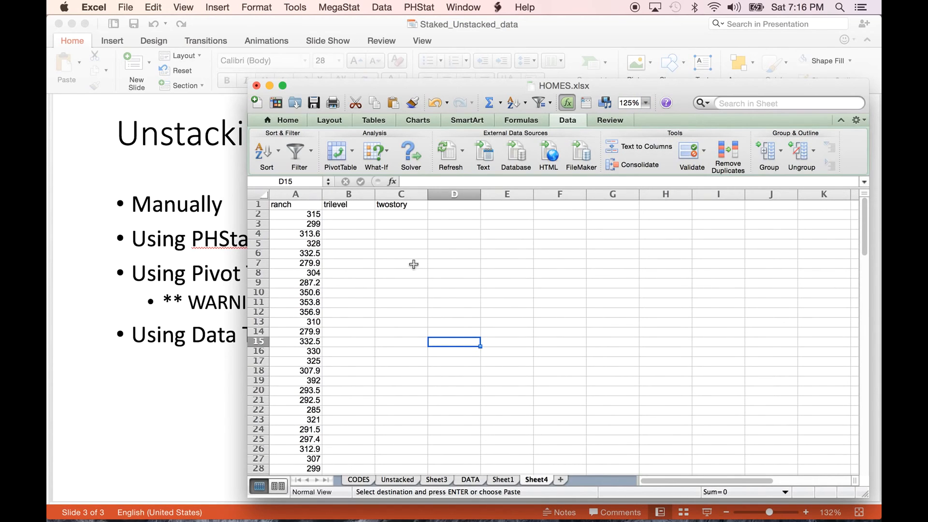
left_click_drag(344, 214, 394, 317)
right_click(394, 317)
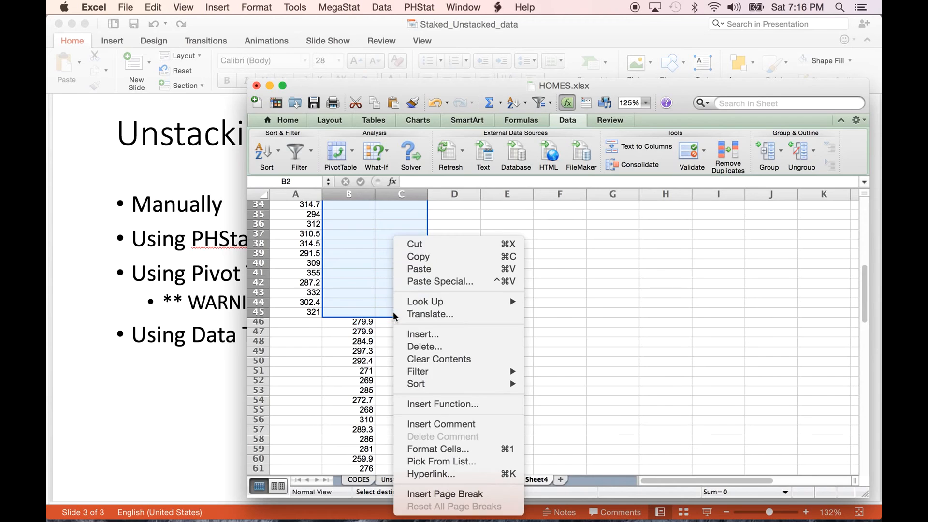
left_click(427, 345)
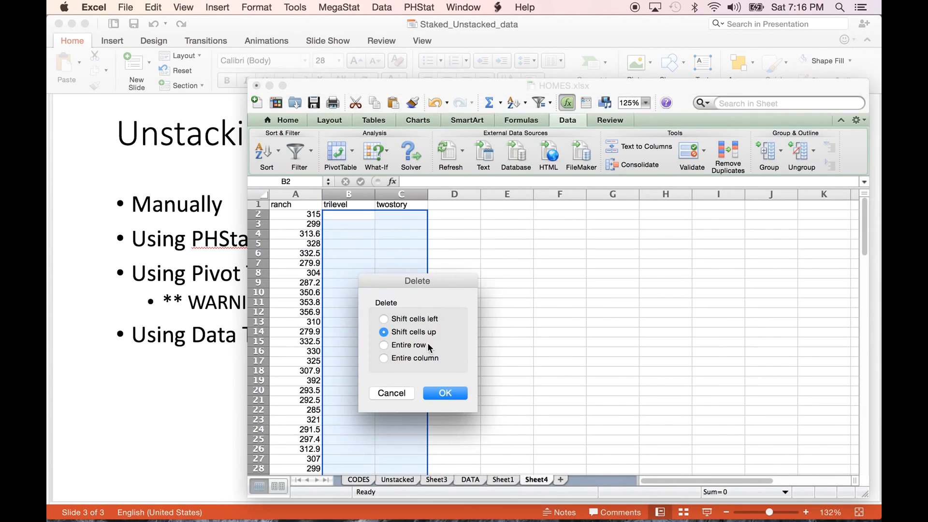
left_click(432, 391)
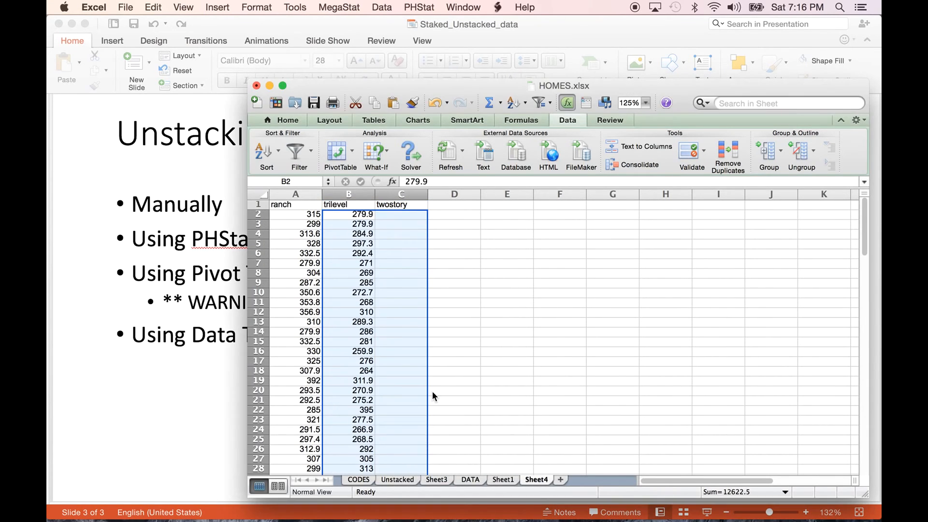
left_click(445, 341)
- Delete the blank cells C2:C40 above the twostory prices, shifting cells up, and review the three unstacked columns
left_click_drag(400, 214, 398, 357)
right_click(398, 358)
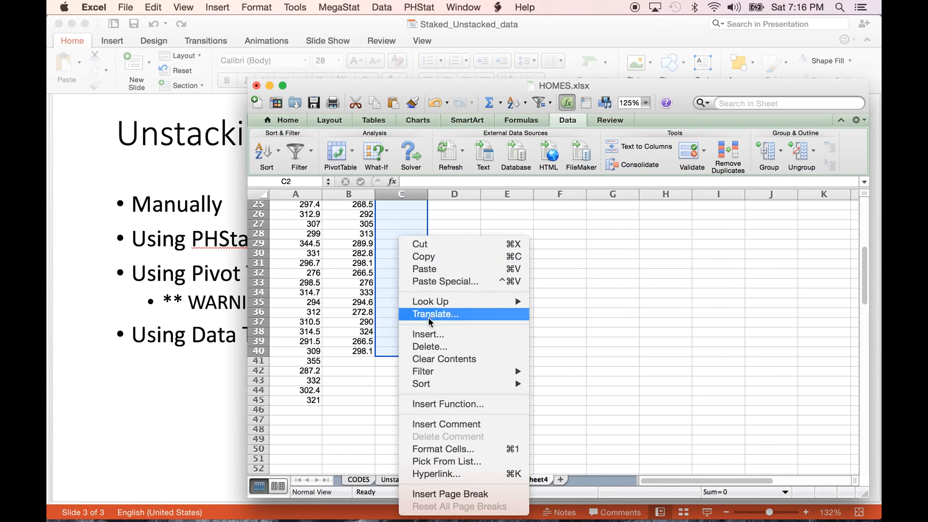
left_click(428, 347)
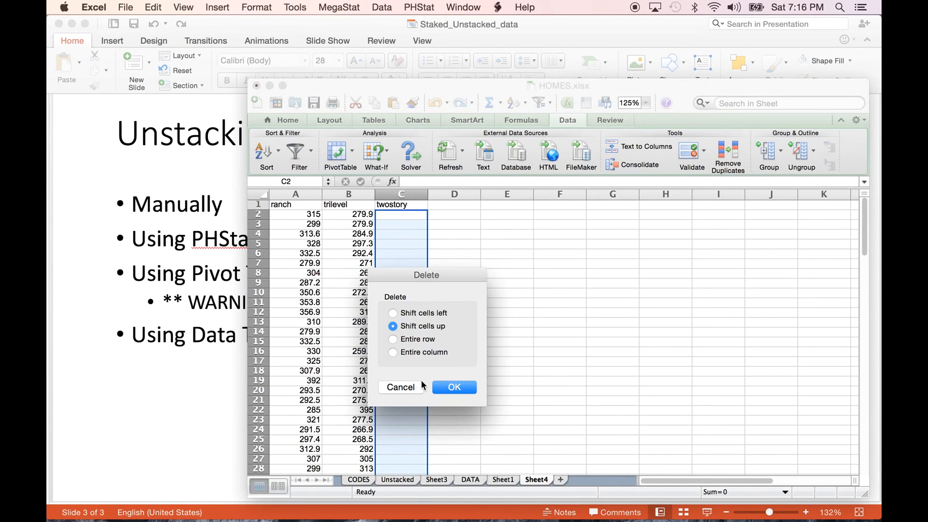
left_click(442, 385)
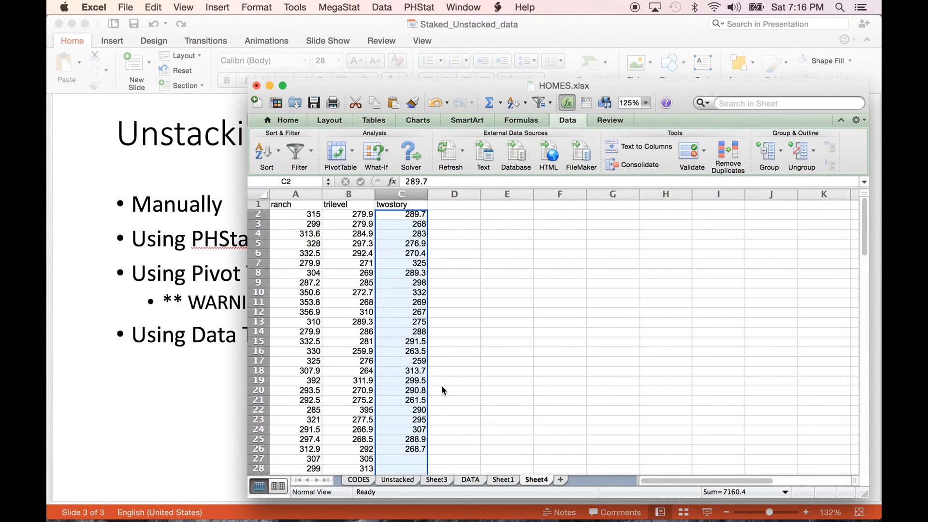
left_click_drag(287, 195, 384, 192)
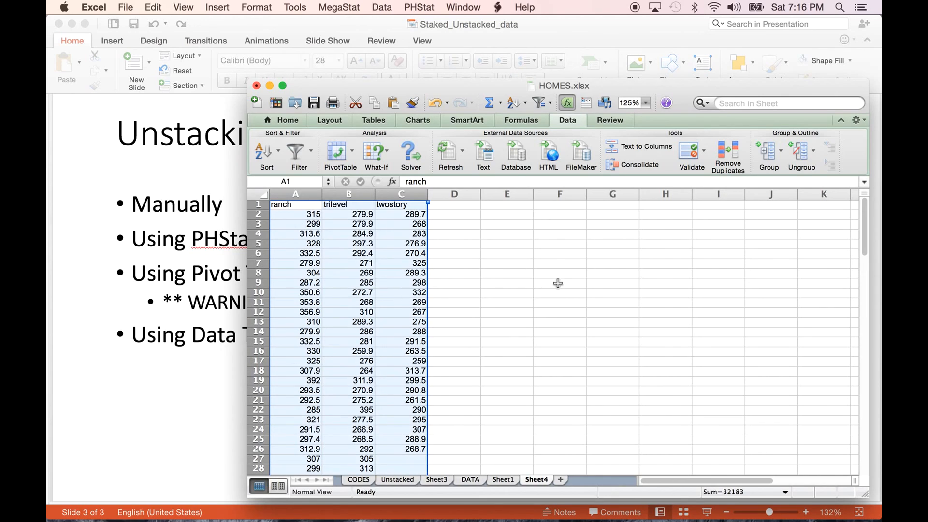
left_click(558, 283)
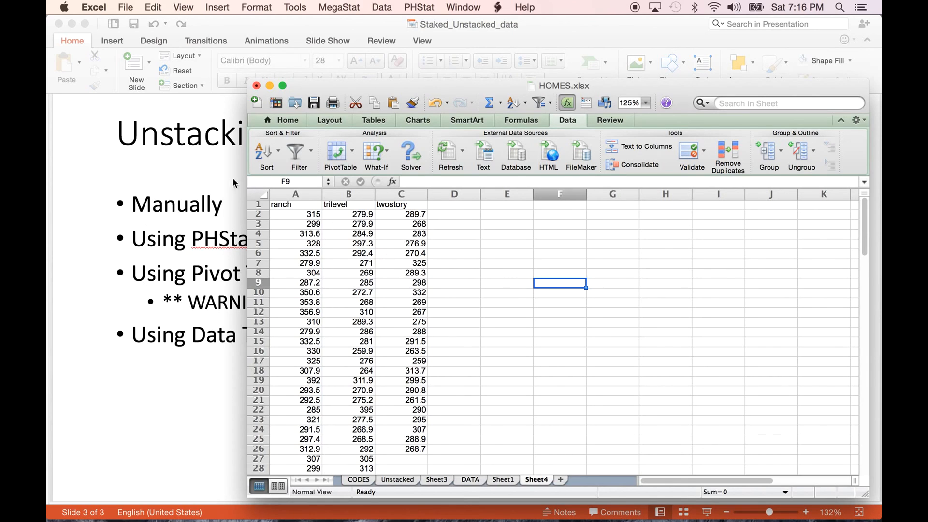
left_click(509, 278)
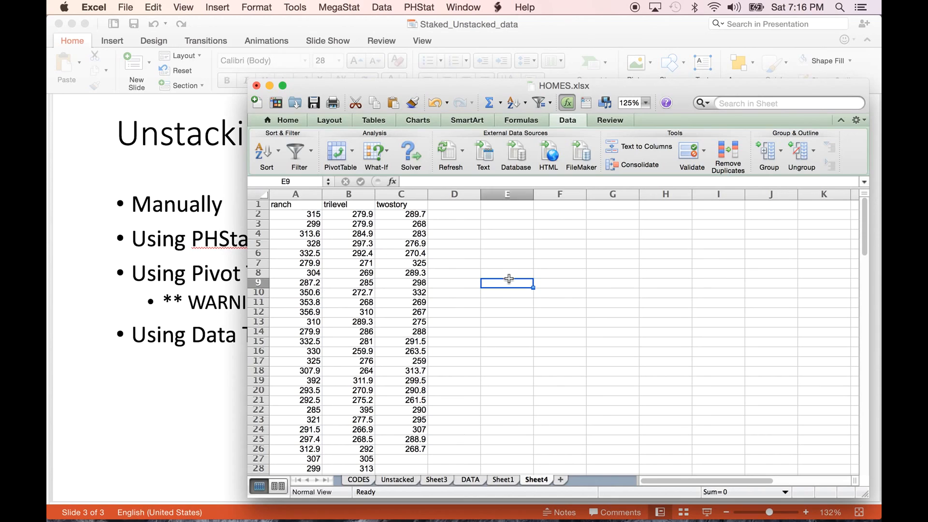